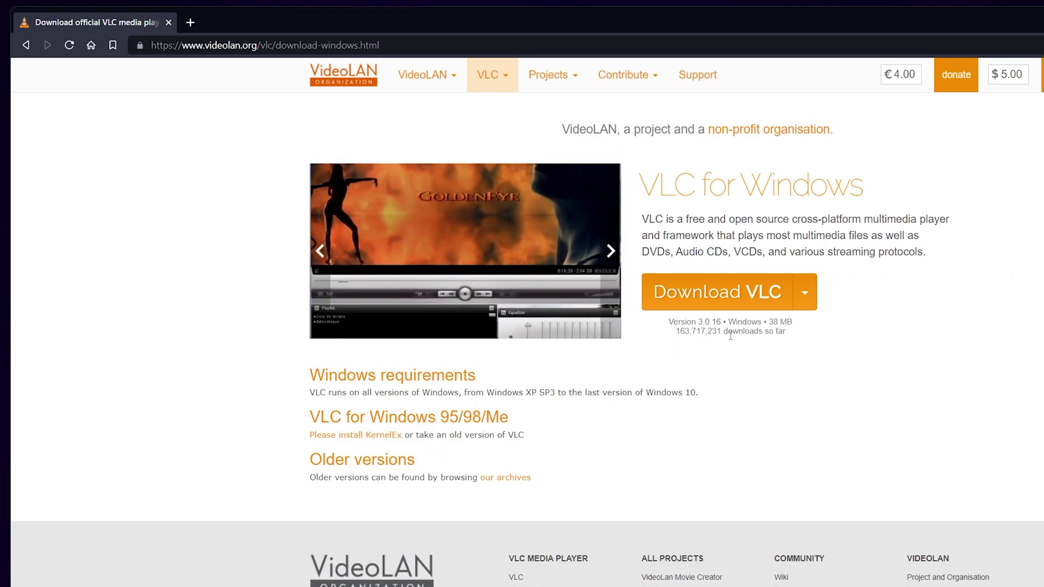
Step: Open the VLC Features page and examine its hardware decoding, playable formats, advanced control and advanced formats sections
mouse_move(492, 76)
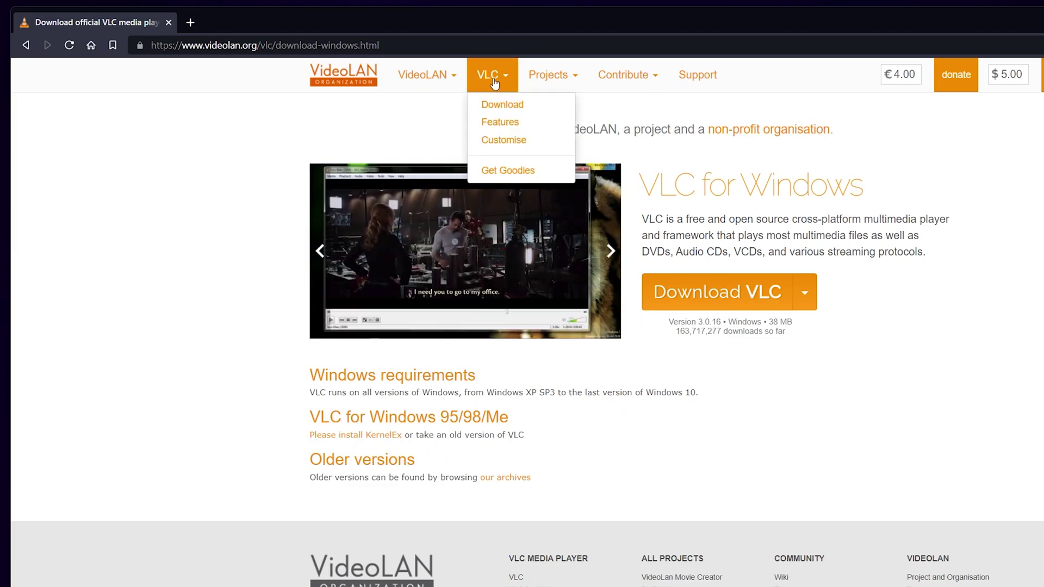
left_click(505, 122)
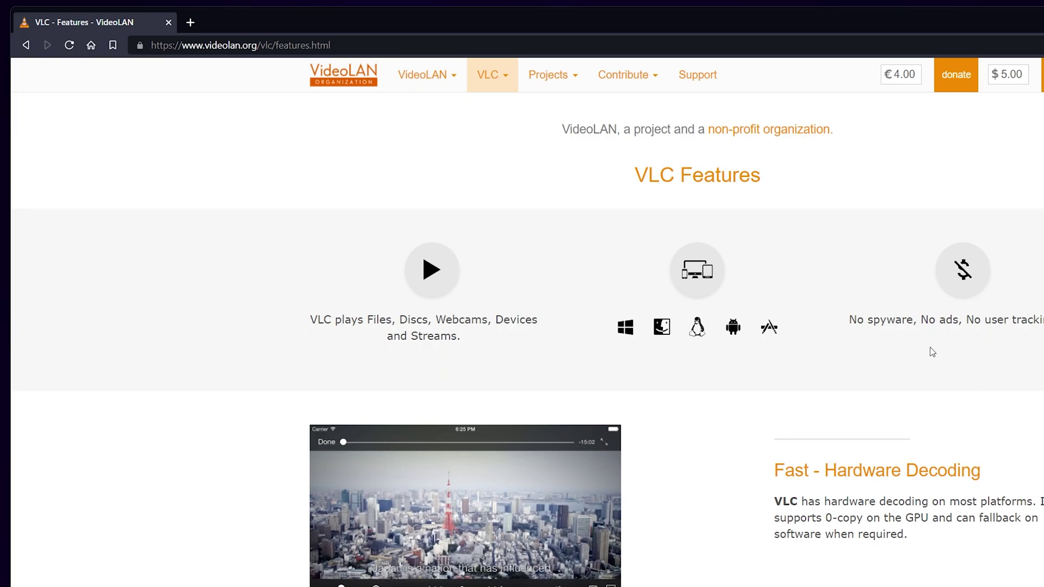
scroll(932, 352, "down", 1)
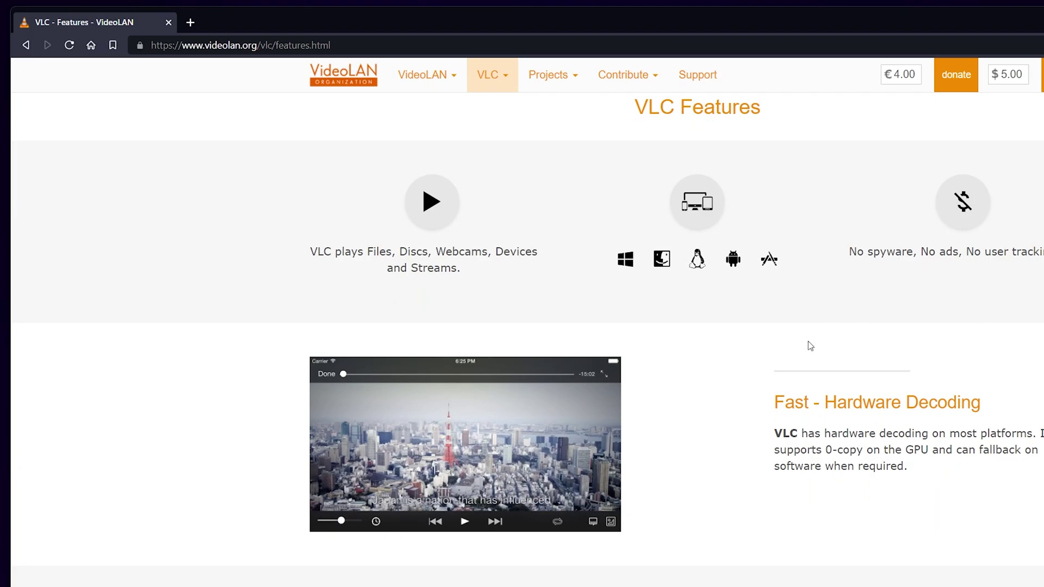
scroll(808, 344, "down", 2)
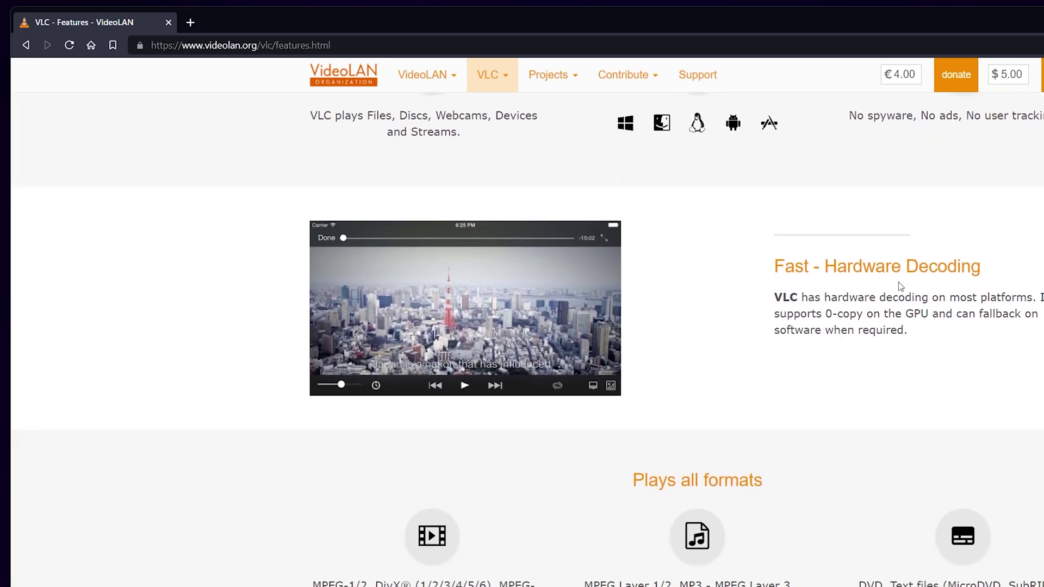
scroll(592, 413, "down", 5)
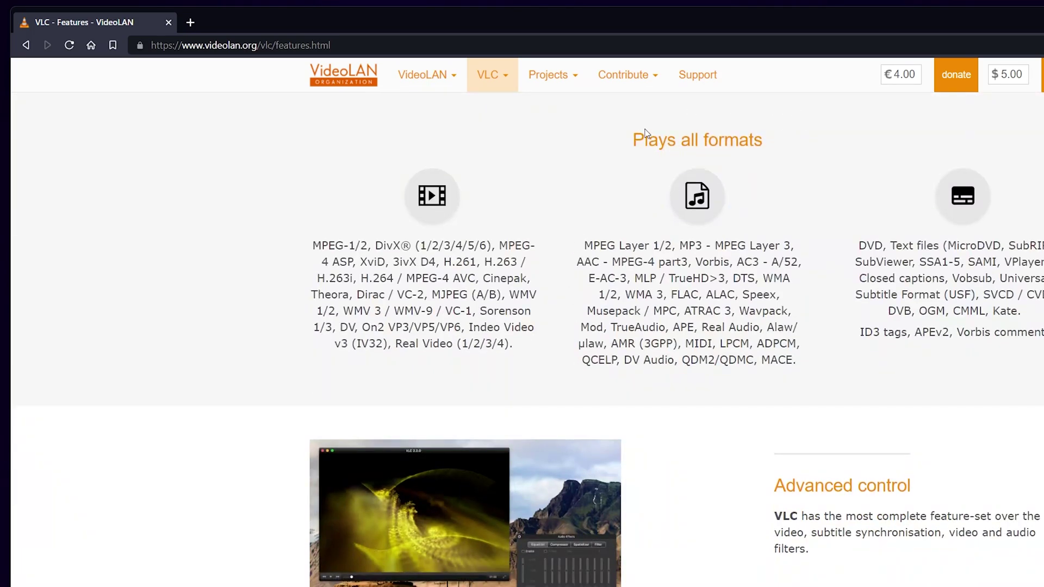
left_click_drag(307, 242, 555, 333)
left_click(620, 262)
scroll(401, 295, "down", 3)
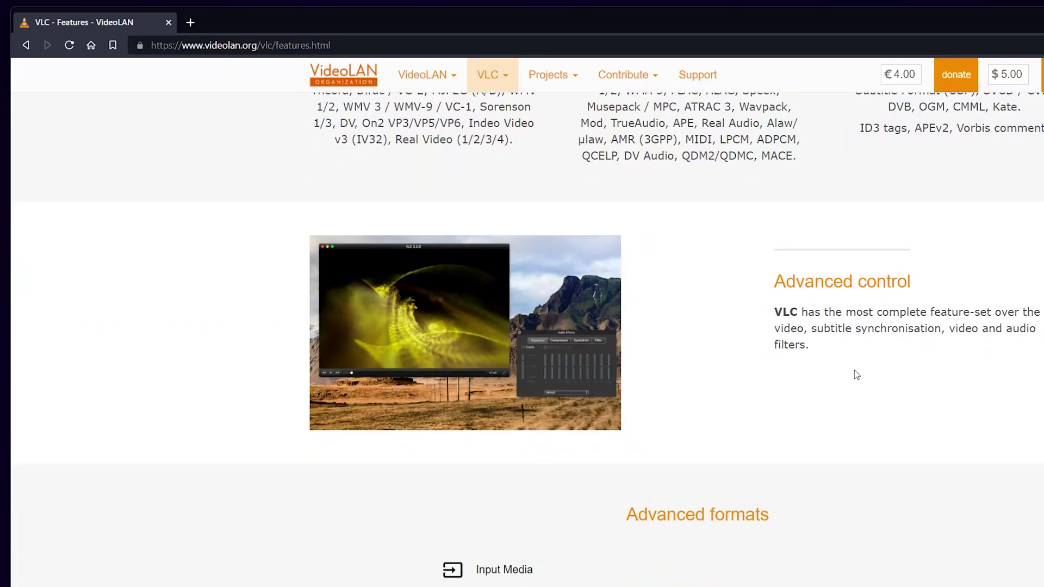
scroll(855, 368, "down", 3)
scroll(684, 362, "up", 3)
scroll(456, 315, "down", 6)
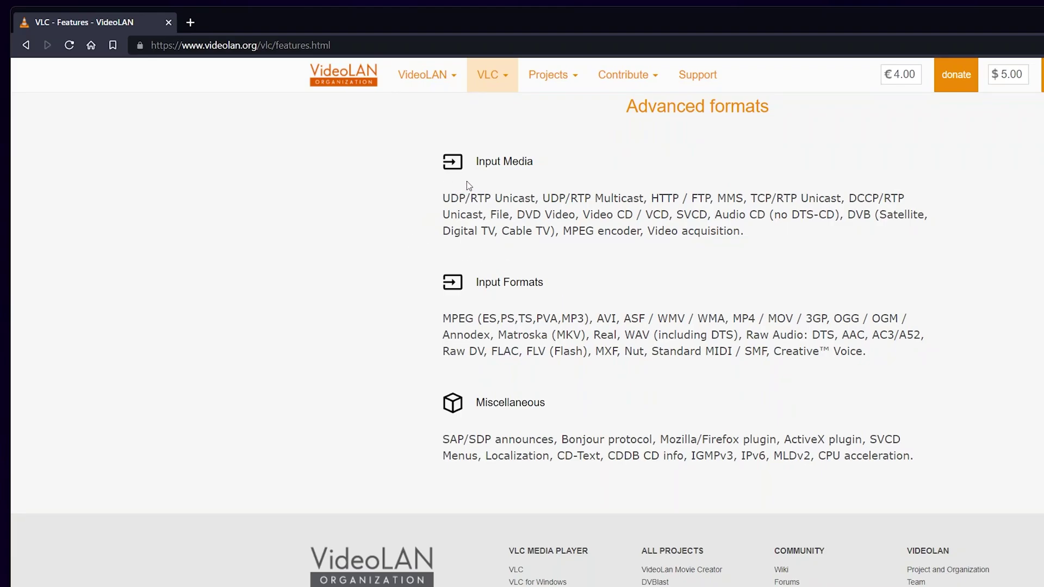
scroll(418, 229, "up", 1)
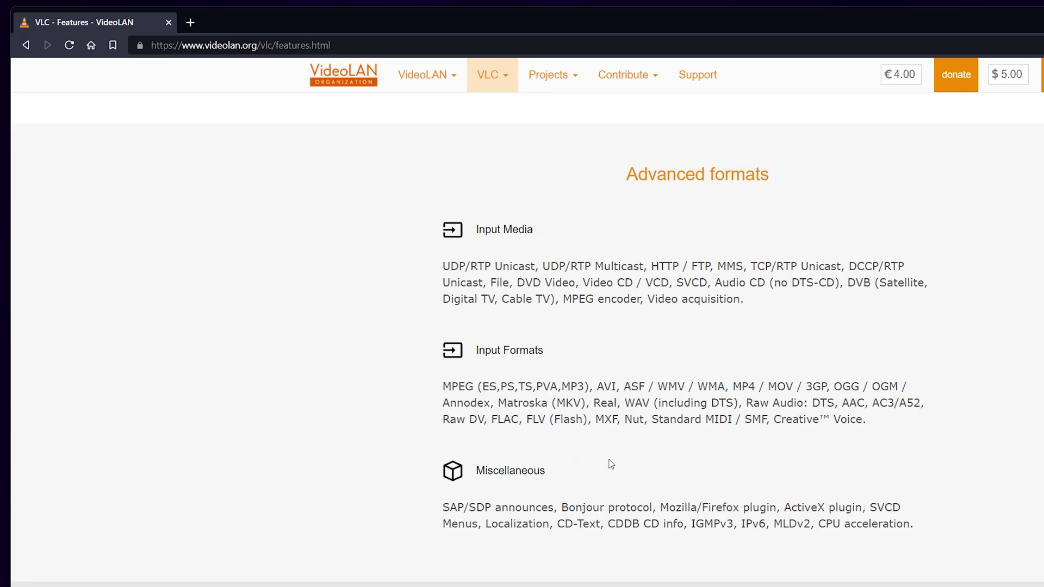
scroll(609, 460, "down", 2)
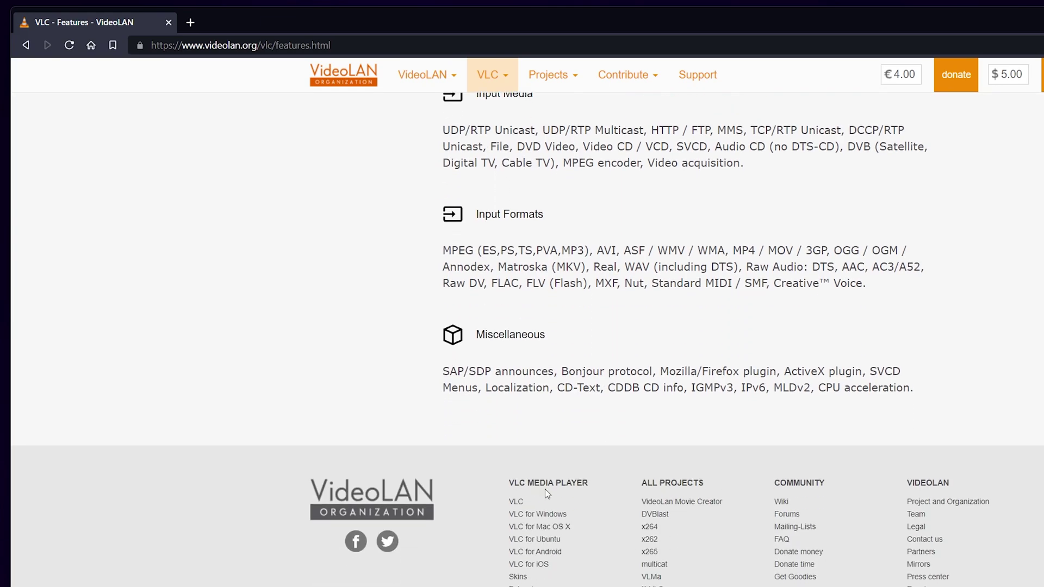
Step: Go to the VLC for Windows download page and review the list of alternative download packages
left_click(516, 503)
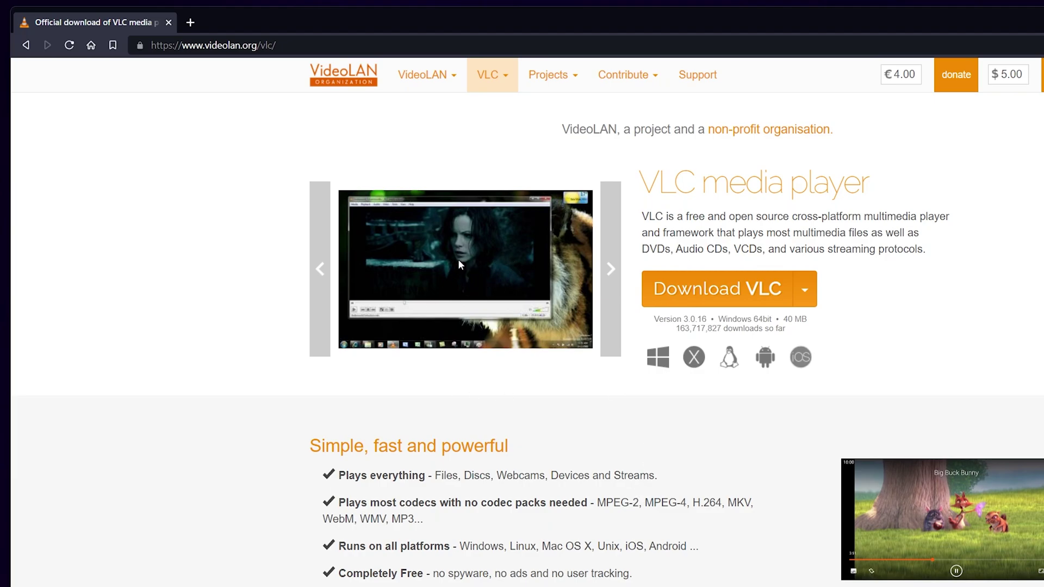
key("alt+Left")
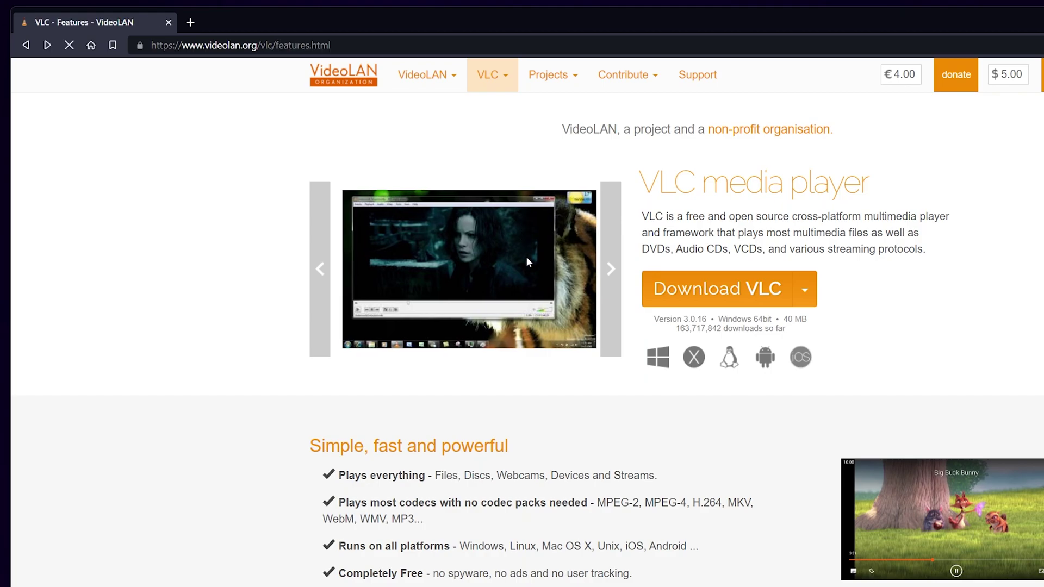
left_click(563, 514)
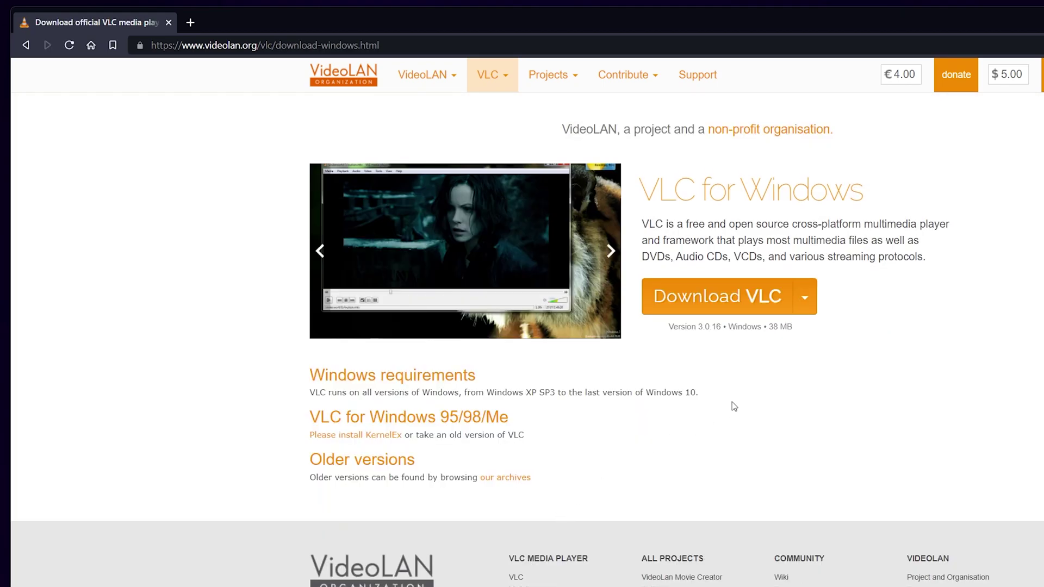
left_click(804, 296)
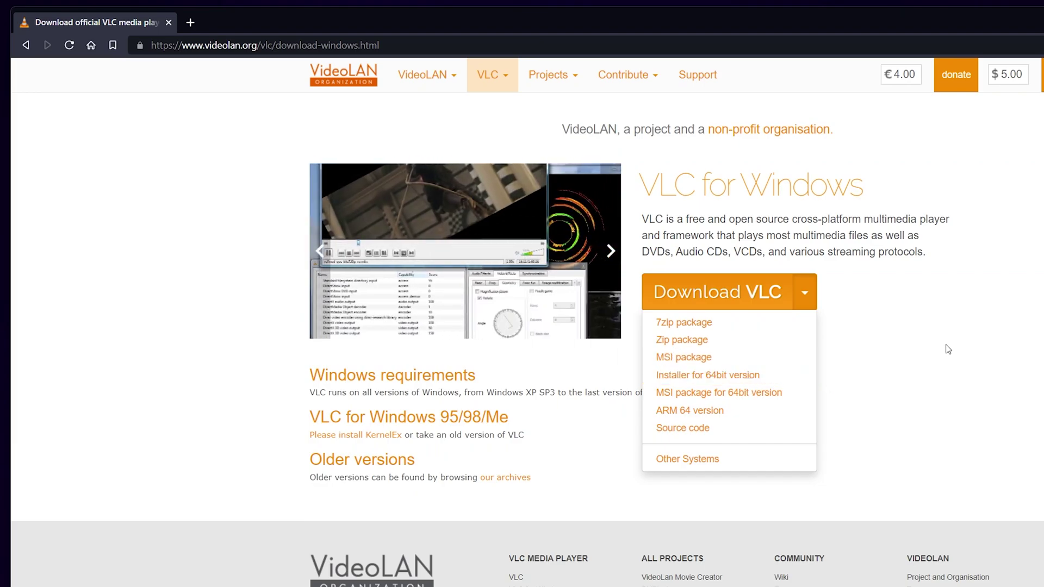
left_click(941, 352)
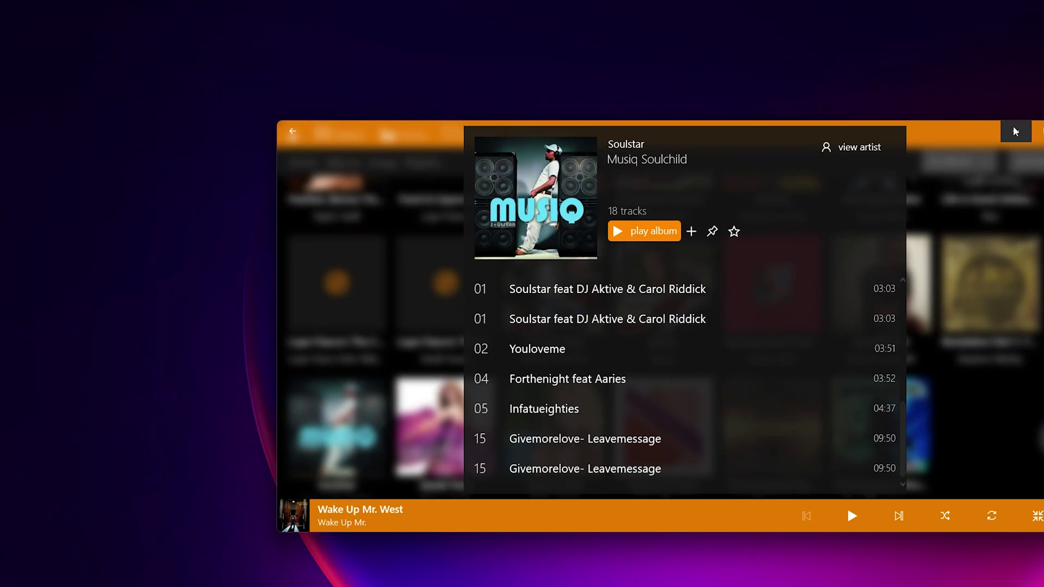
Step: Switch to the VLC app, close the Soulstar album details and show the video library in a maximized window
left_click(937, 125)
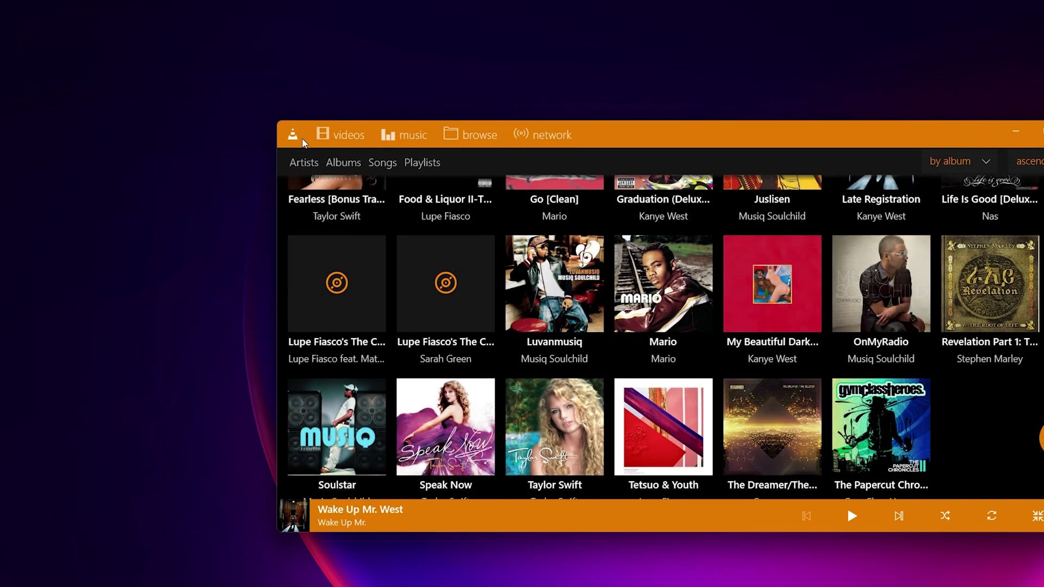
left_click(353, 137)
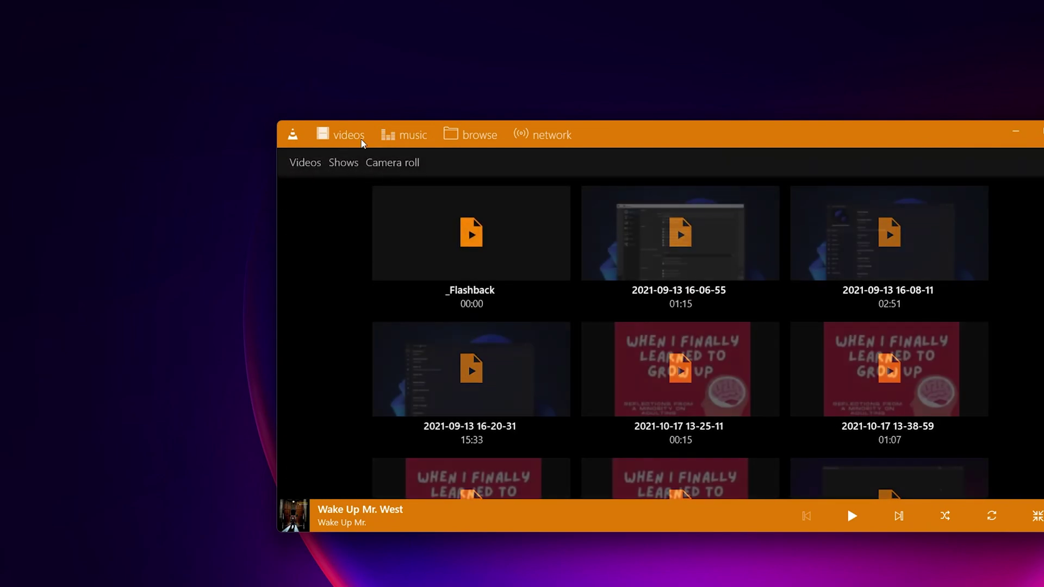
left_click_drag(806, 140, 805, 2)
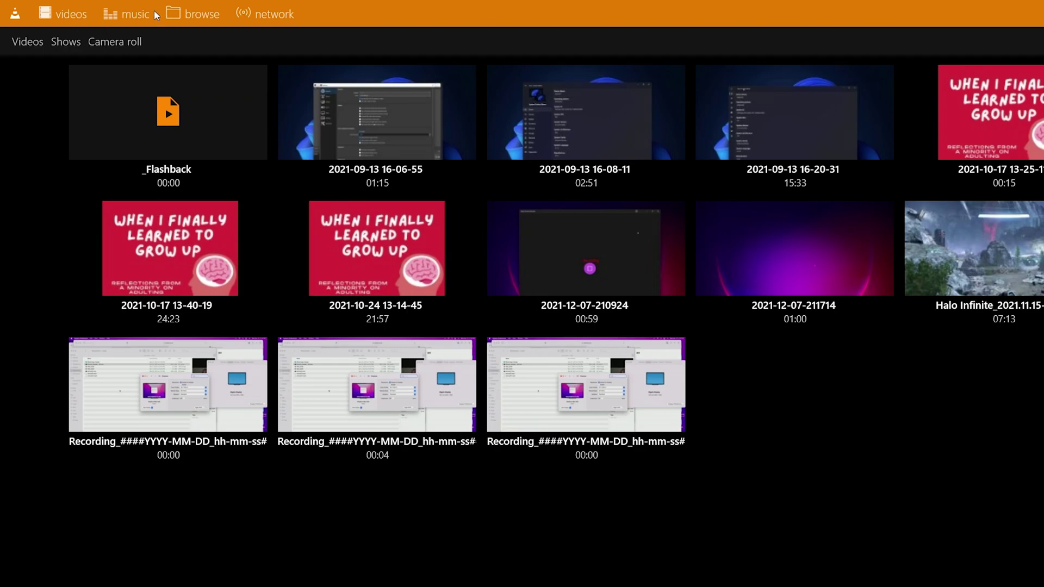
Step: Bring up VLC's network URL entry and copy the link of the steak pie recipe video from youtube.com in the browser
left_click(269, 11)
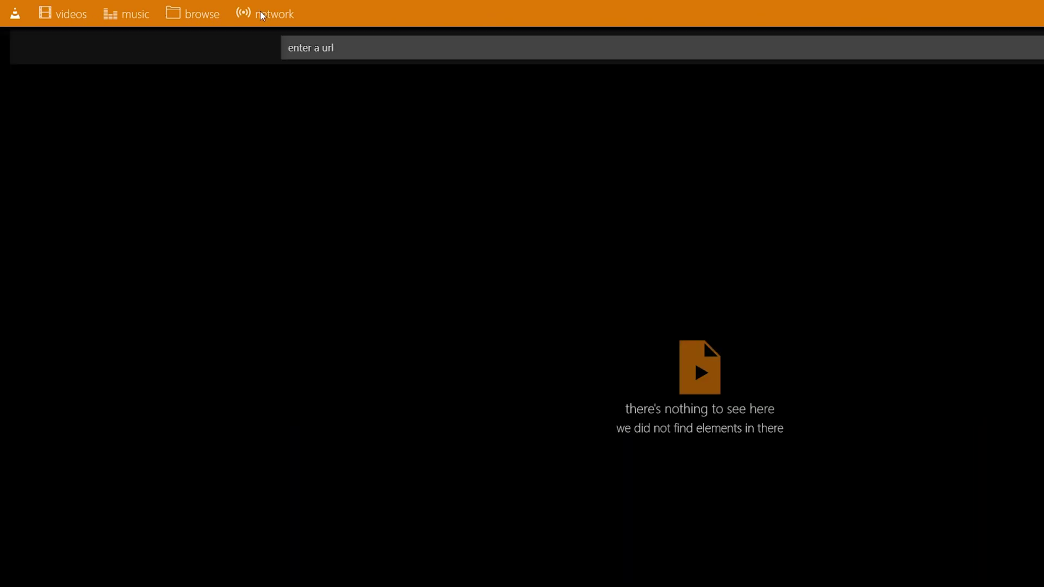
left_click(326, 54)
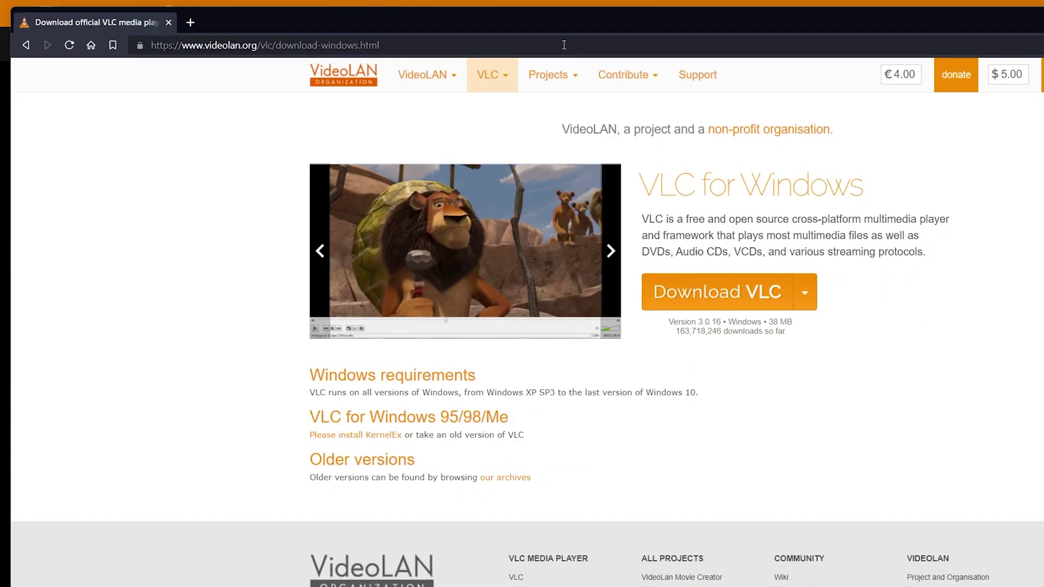
left_click(564, 45)
type("youtube.com")
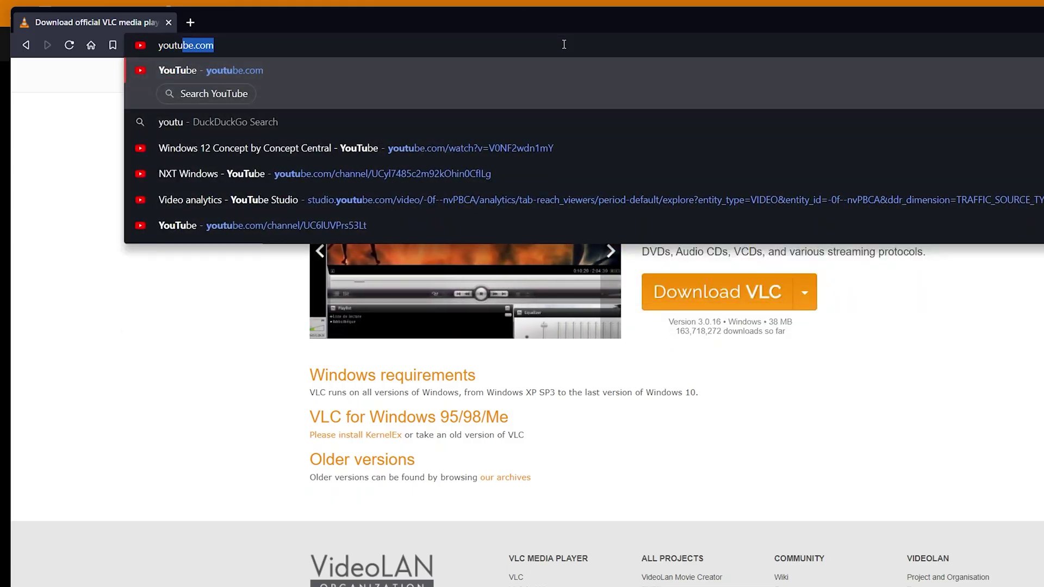
key("Return")
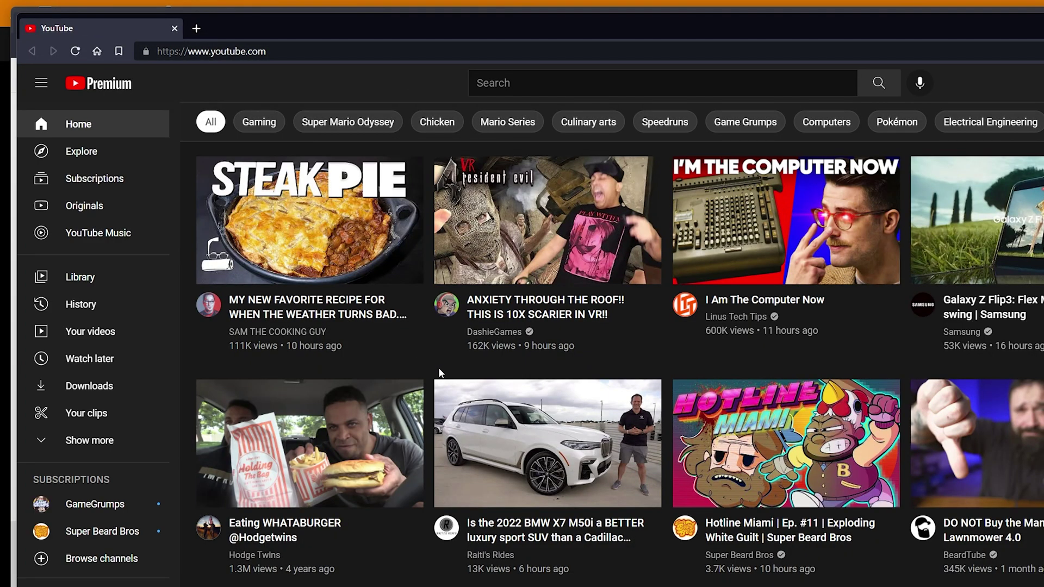
right_click(328, 313)
left_click(422, 409)
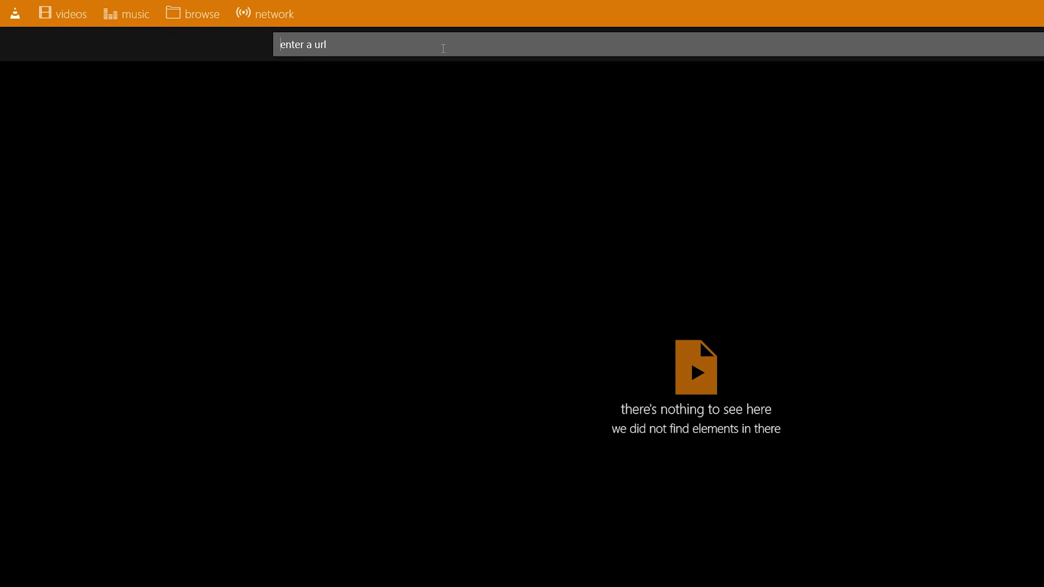
Step: Paste the copied YouTube video link as the network stream URL in VLC and try to open it
key("ctrl+v")
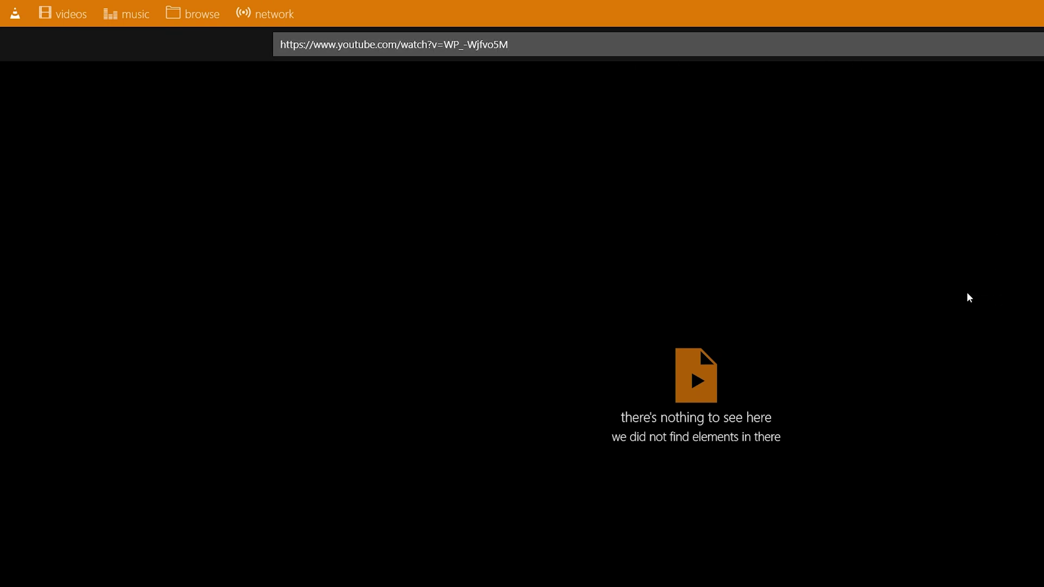
left_click(615, 51)
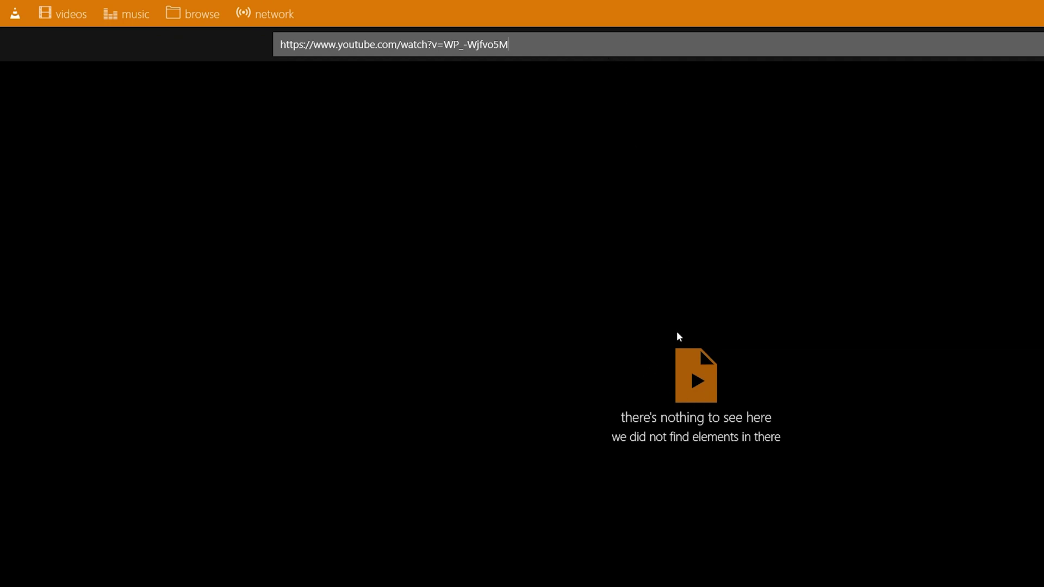
key("Return")
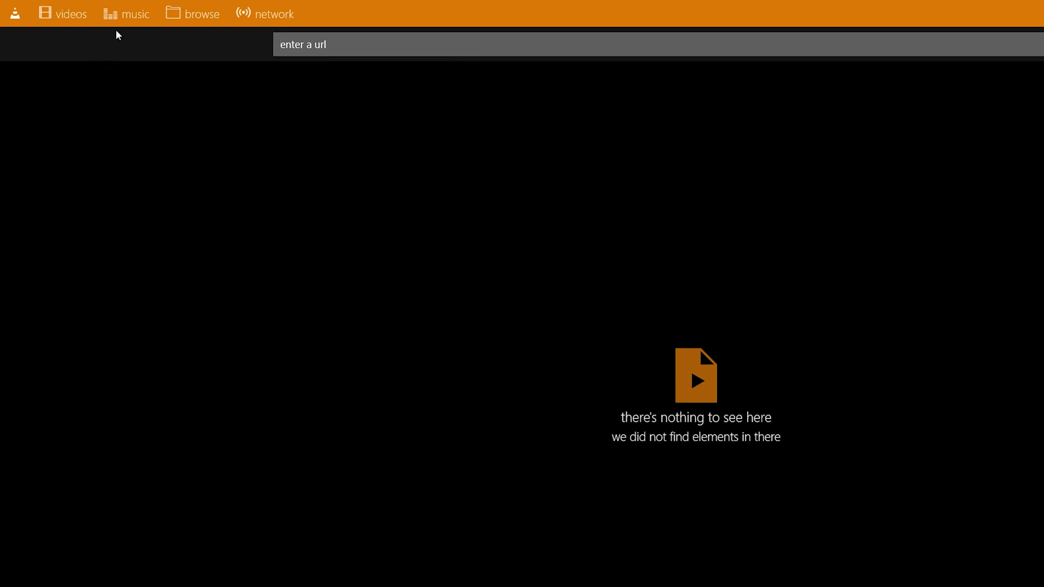
Step: Play the Halo Infinite video from the video library and enlarge its compact player window over the browser
left_click(71, 15)
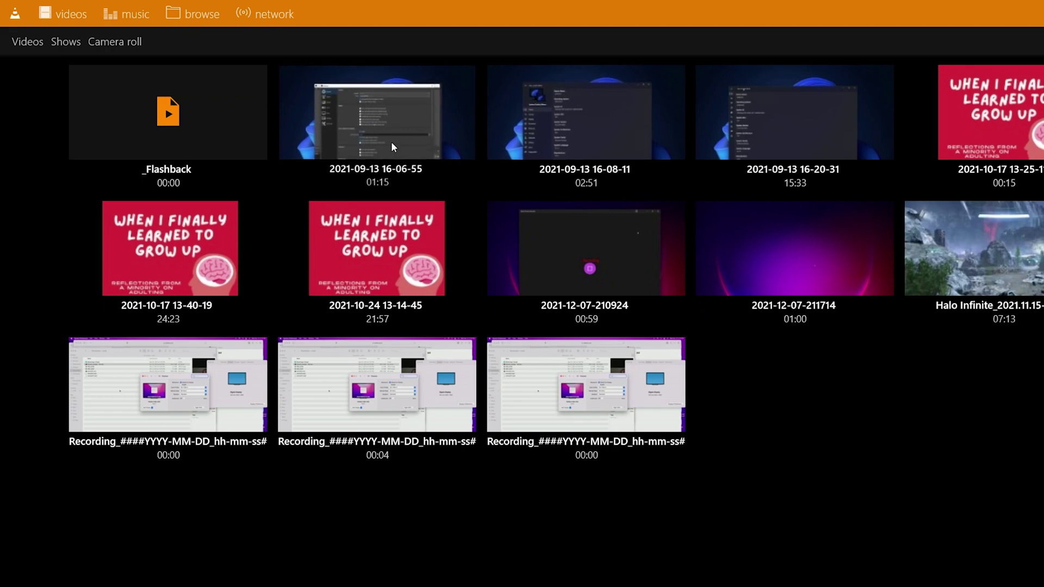
left_click(966, 246)
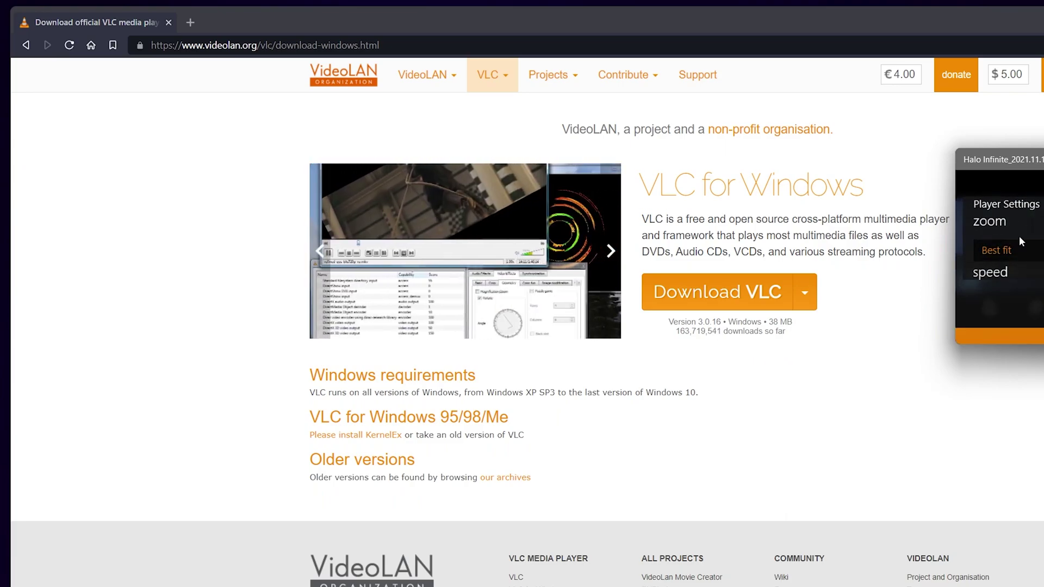
scroll(1003, 238, "down", 1)
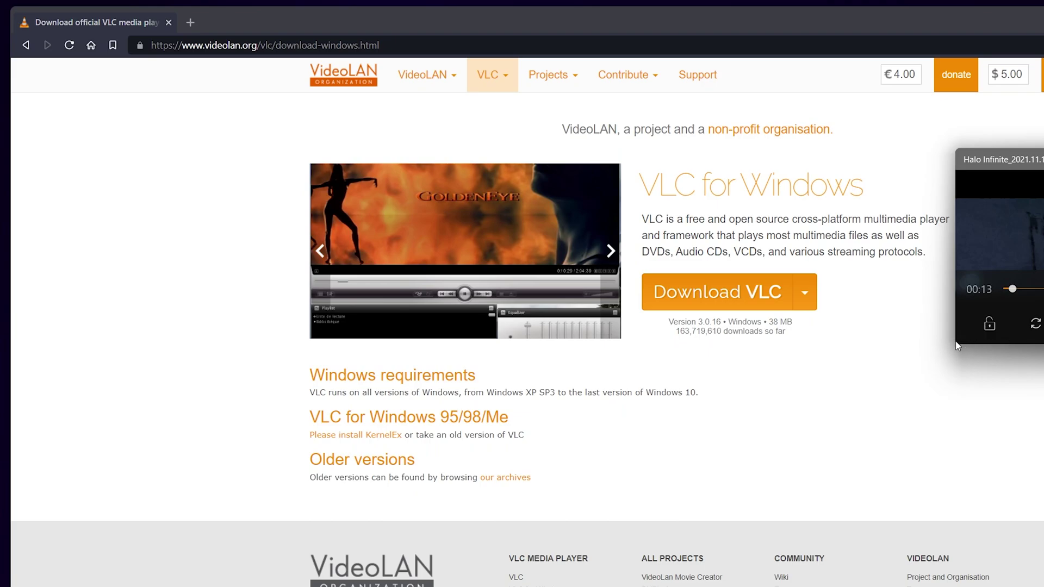
left_click_drag(958, 346, 925, 422)
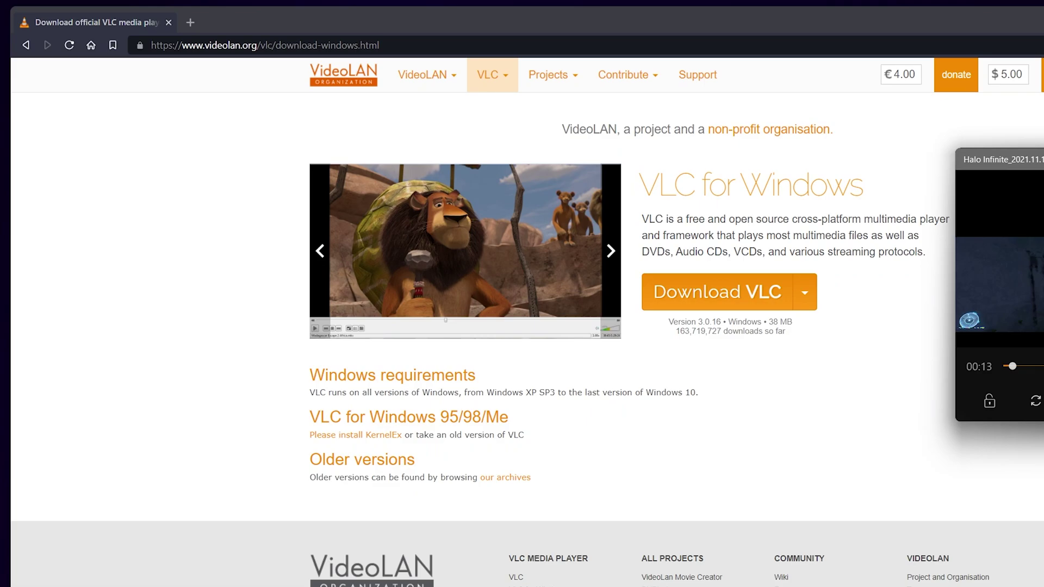
Step: Expand the Halo Infinite video from the compact player, toggle its full-screen view and return to the video library
double_click(1033, 285)
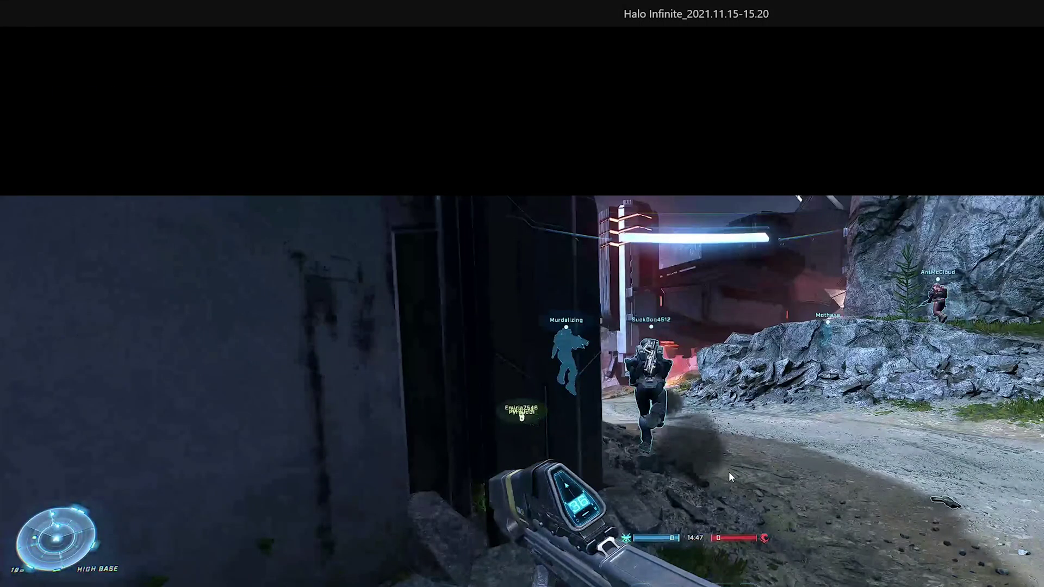
double_click(734, 468)
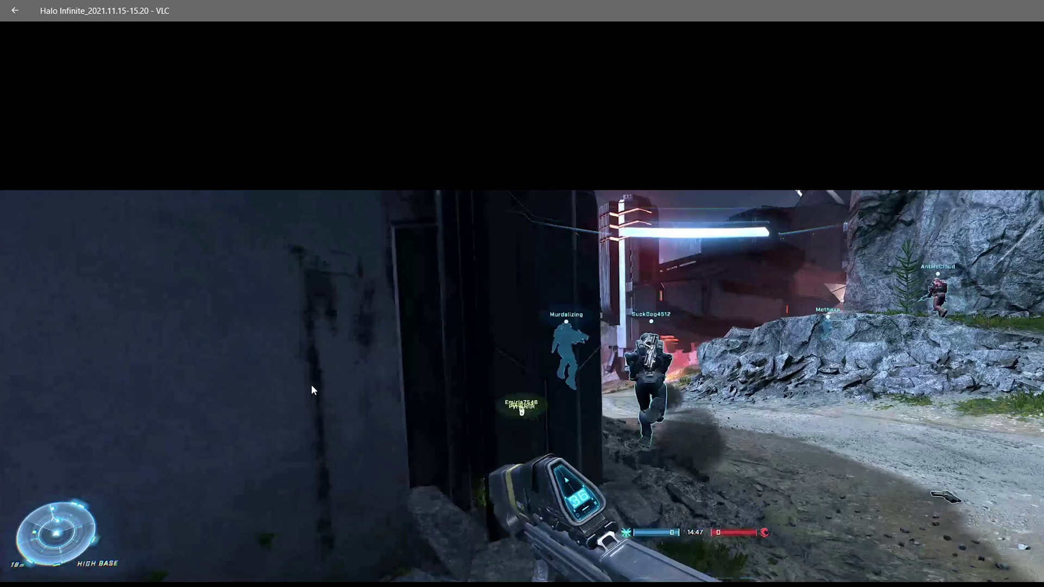
left_click(24, 11)
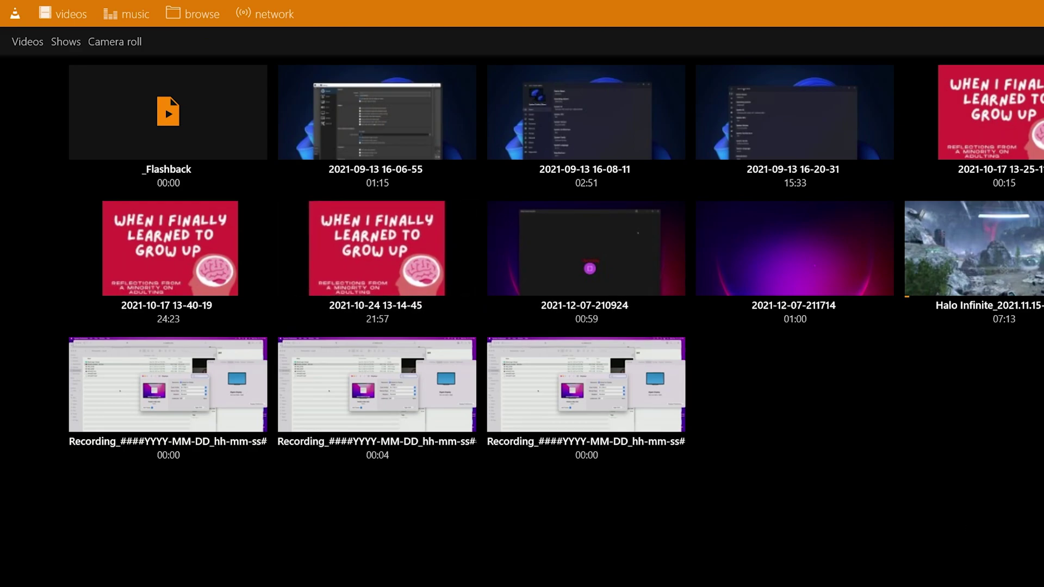
Step: Switch VLC's user interface theme to light and close the settings
left_click(1042, 576)
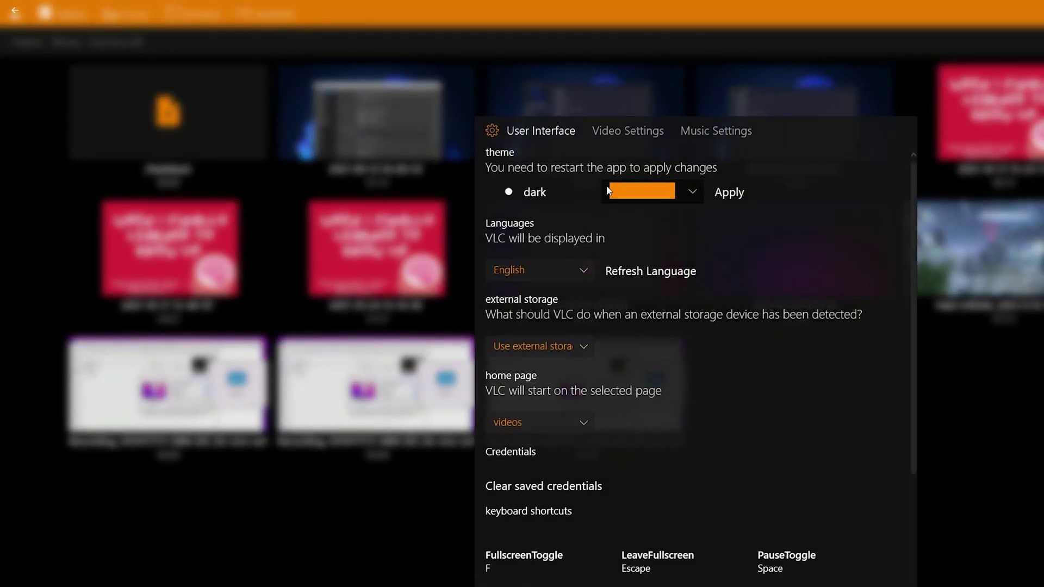
left_click(533, 195)
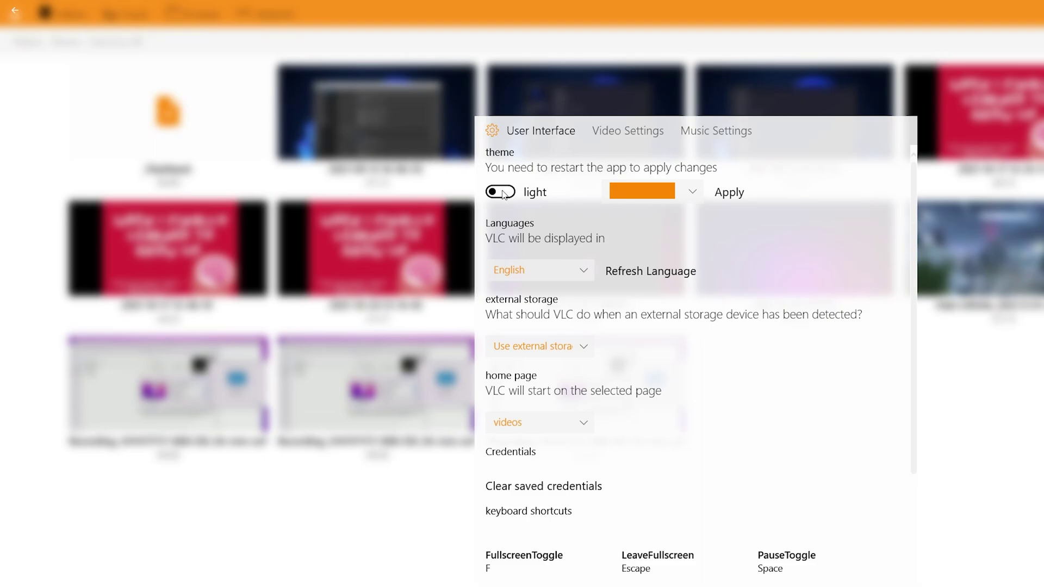
left_click(1034, 563)
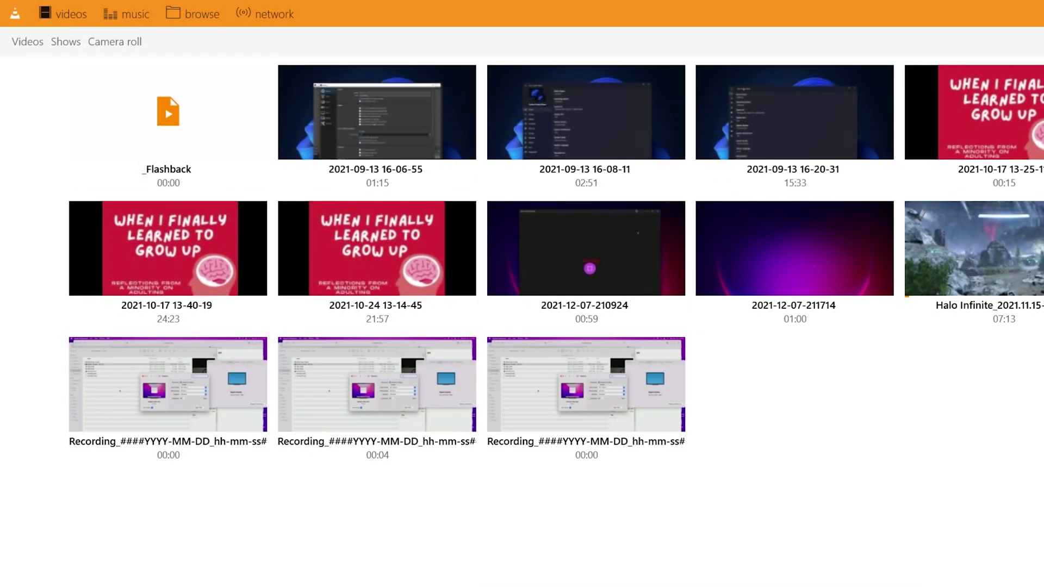
Step: Switch VLC's user interface theme to dark with the dark red accent colour and apply it
left_click(1033, 563)
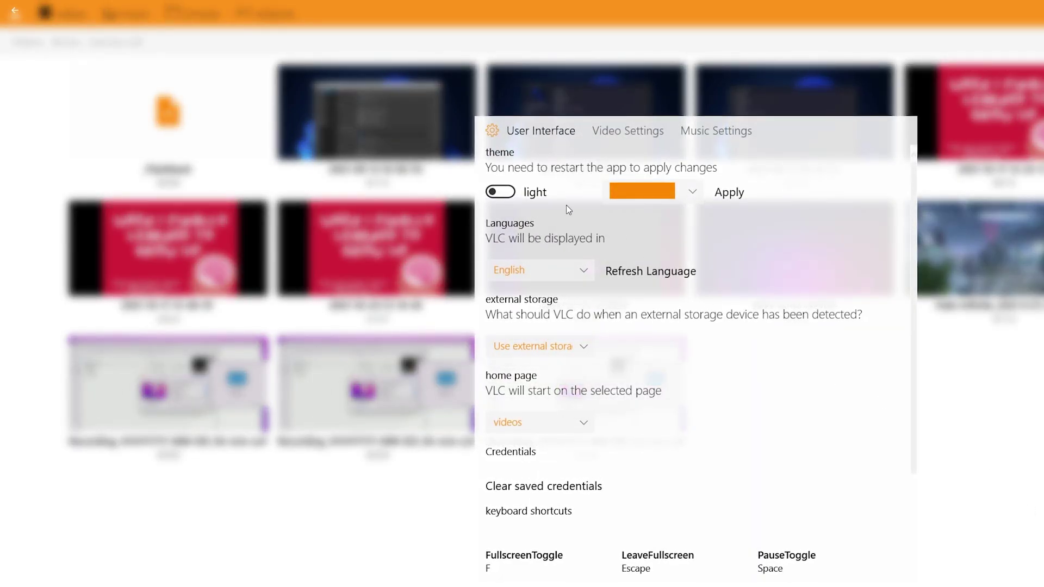
left_click(496, 193)
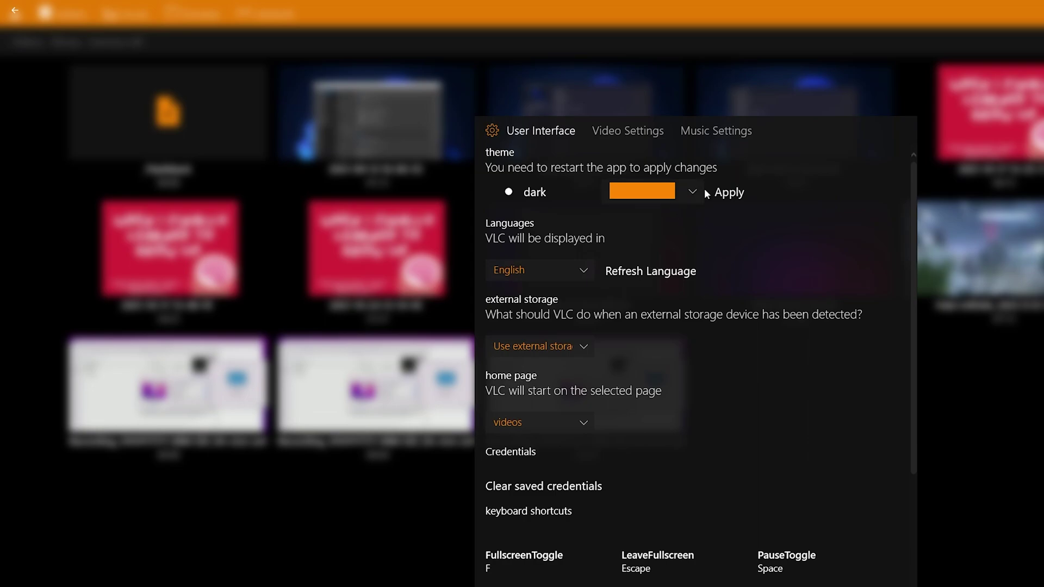
left_click(686, 193)
scroll(648, 283, "down", 3)
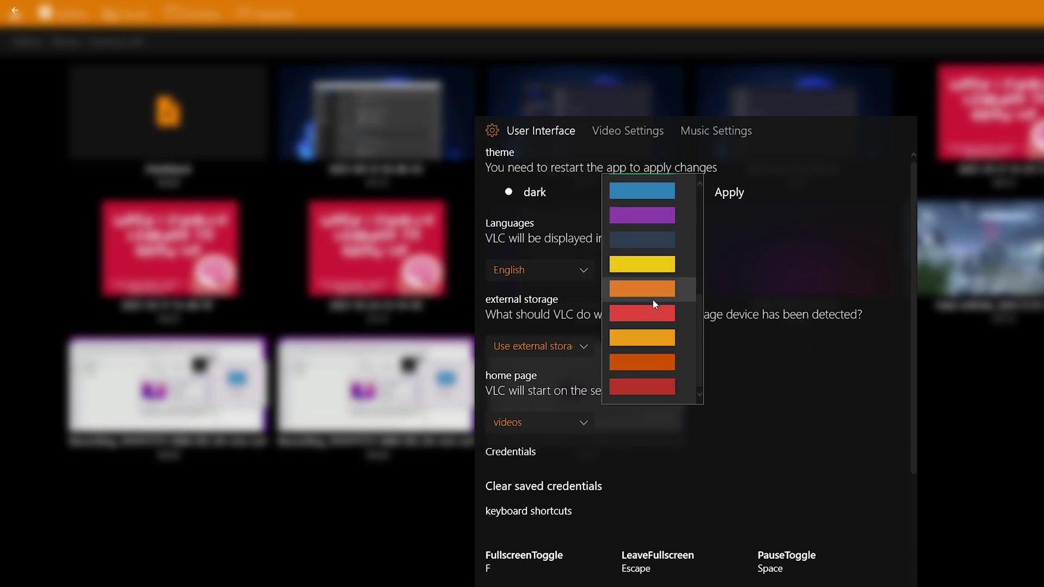
left_click(650, 384)
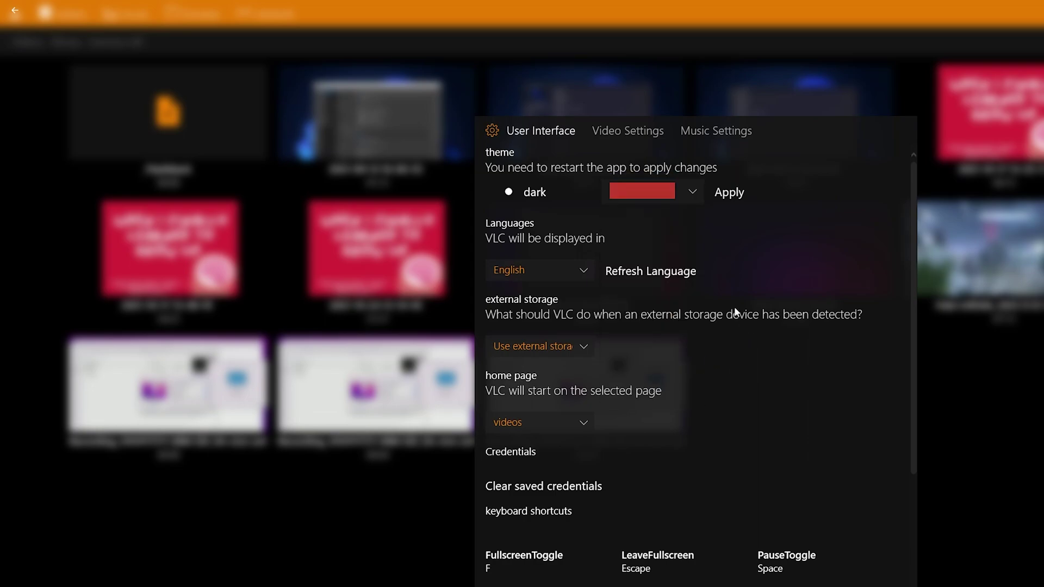
left_click(733, 194)
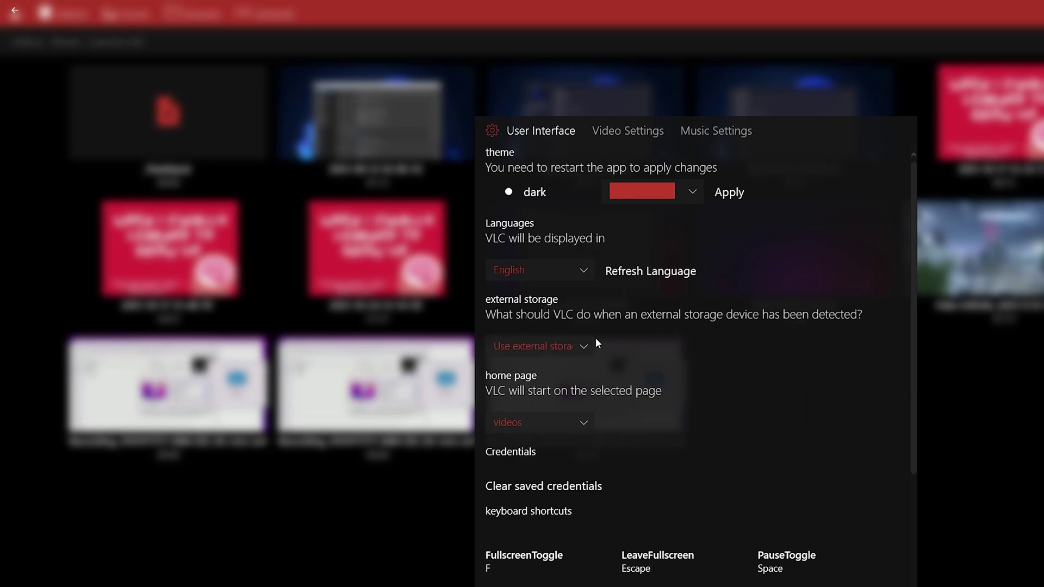
Step: Review the user interface settings, including the home page choices and the list of keyboard shortcuts
scroll(680, 389, "down", 3)
scroll(718, 389, "up", 3)
left_click(550, 416)
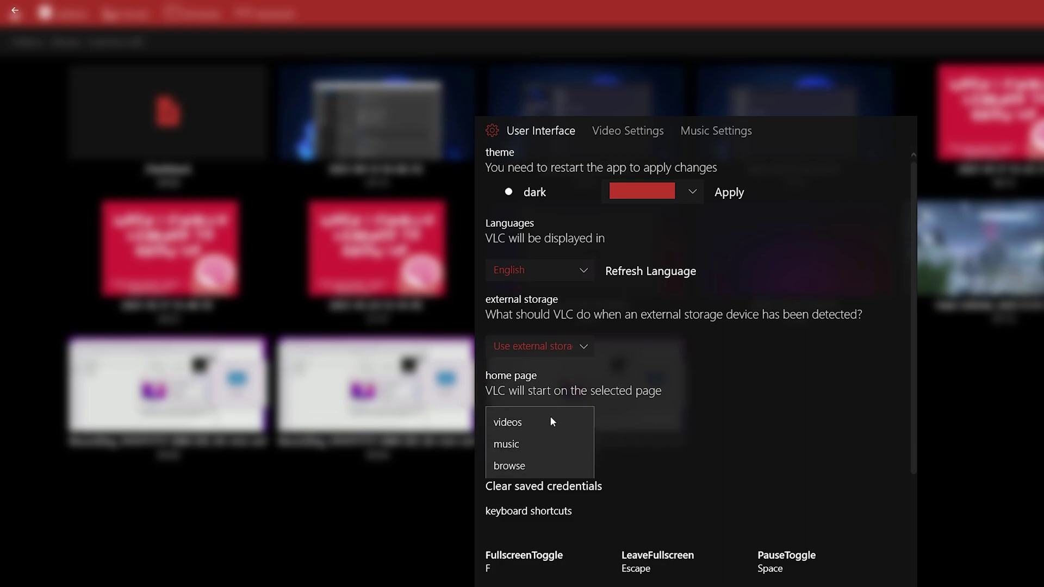
left_click(707, 419)
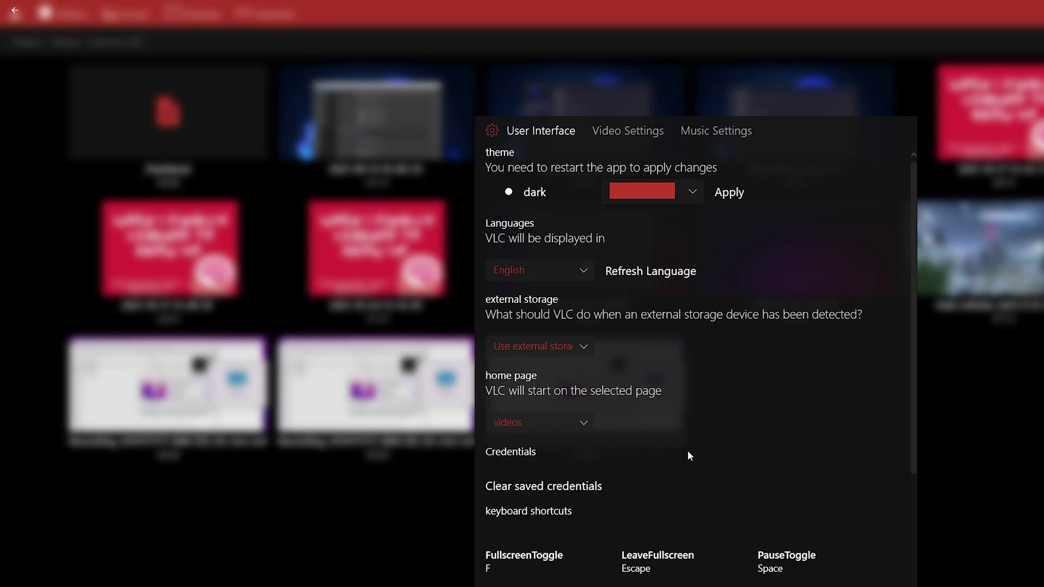
scroll(684, 451, "down", 4)
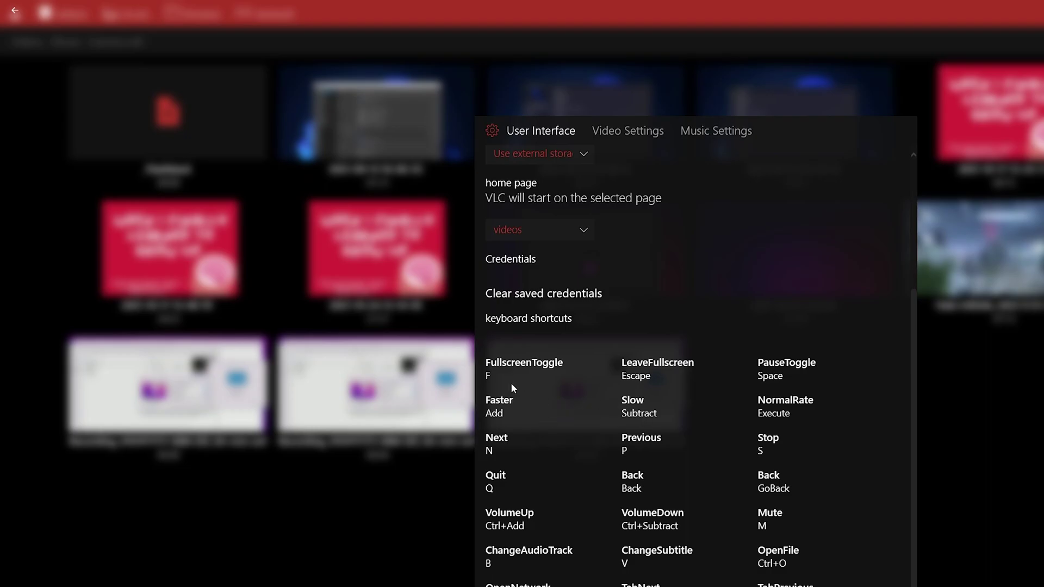
scroll(654, 394, "up", 5)
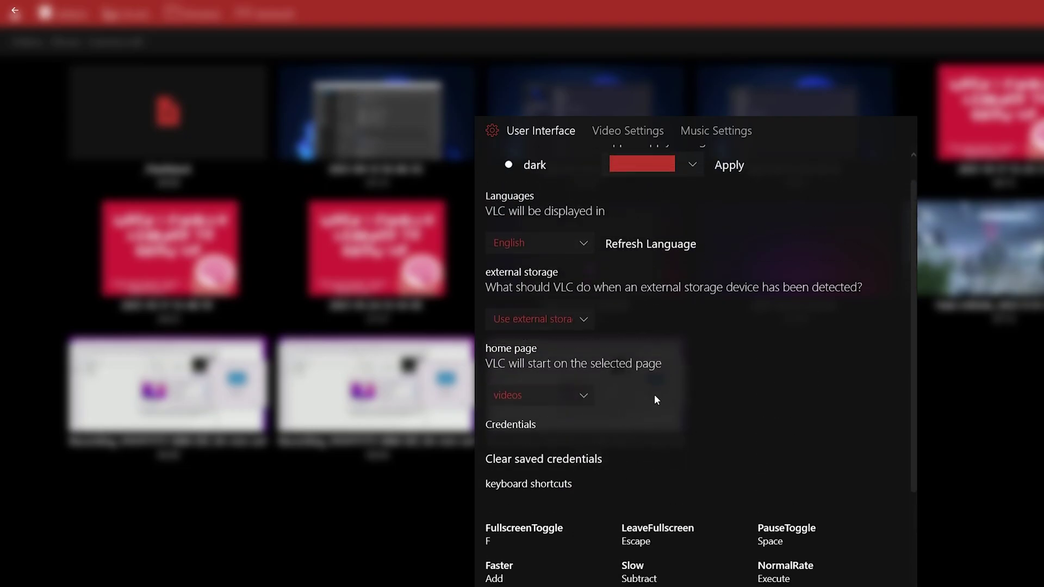
Step: Review the video settings and look through the available subtitle encodings without changing the selection
left_click(621, 134)
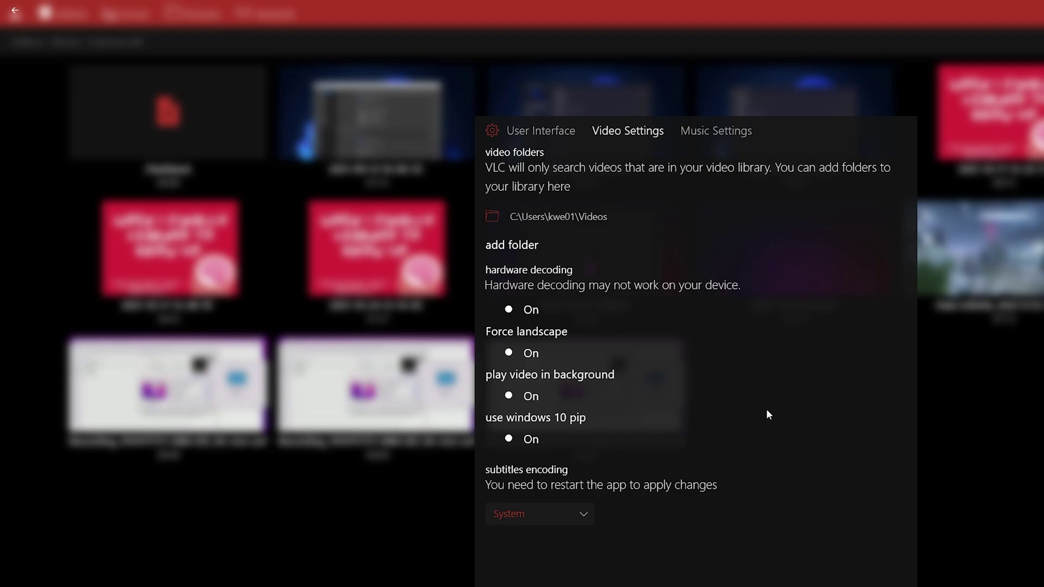
left_click(569, 514)
scroll(608, 538, "down", 3)
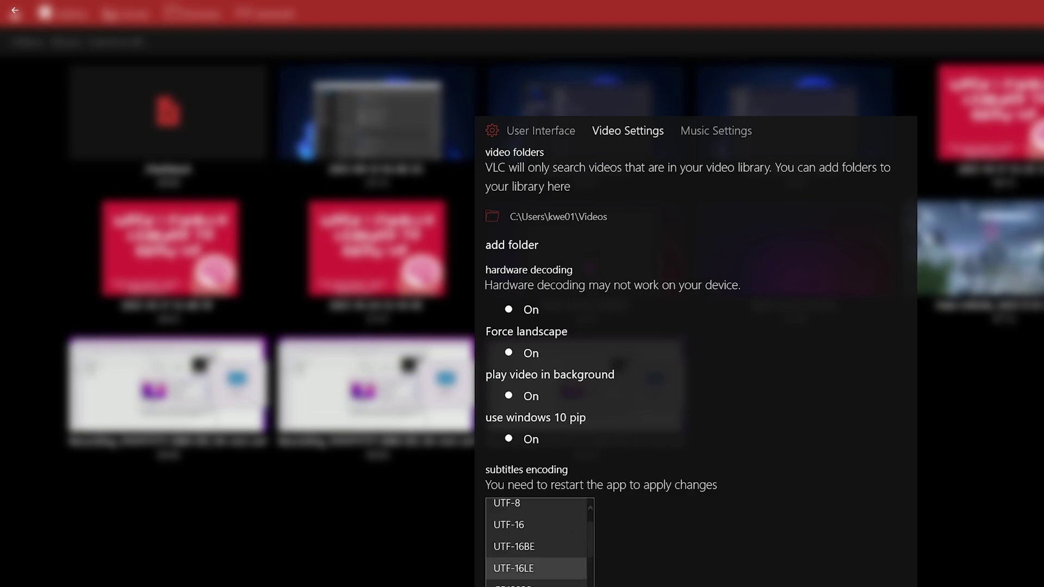
left_click(776, 550)
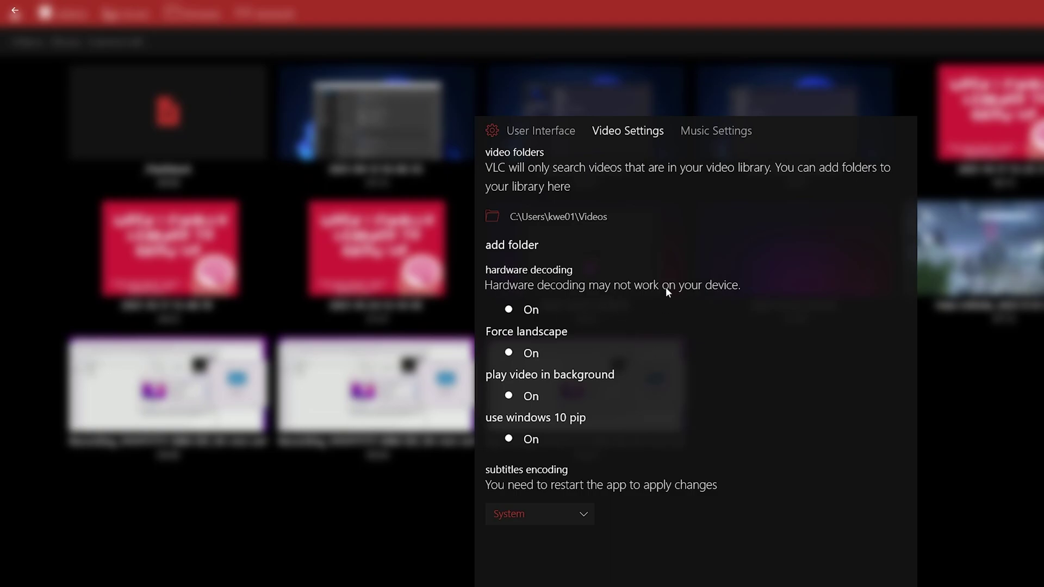
Step: Set the music equalizer to the Full bass and treble preset, review the remaining music settings and close the settings
left_click(707, 131)
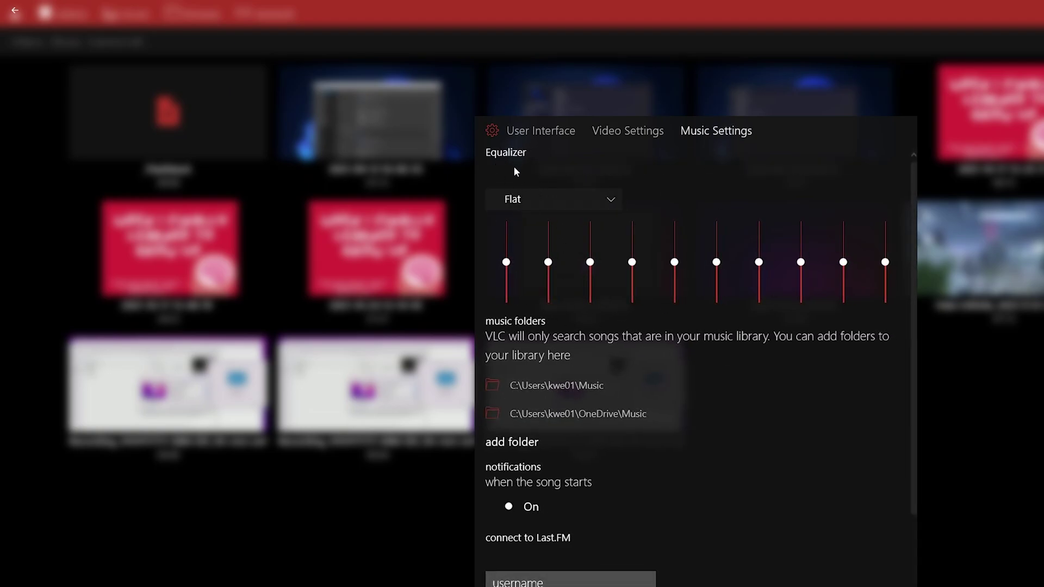
left_click(551, 201)
scroll(544, 272, "down", 4)
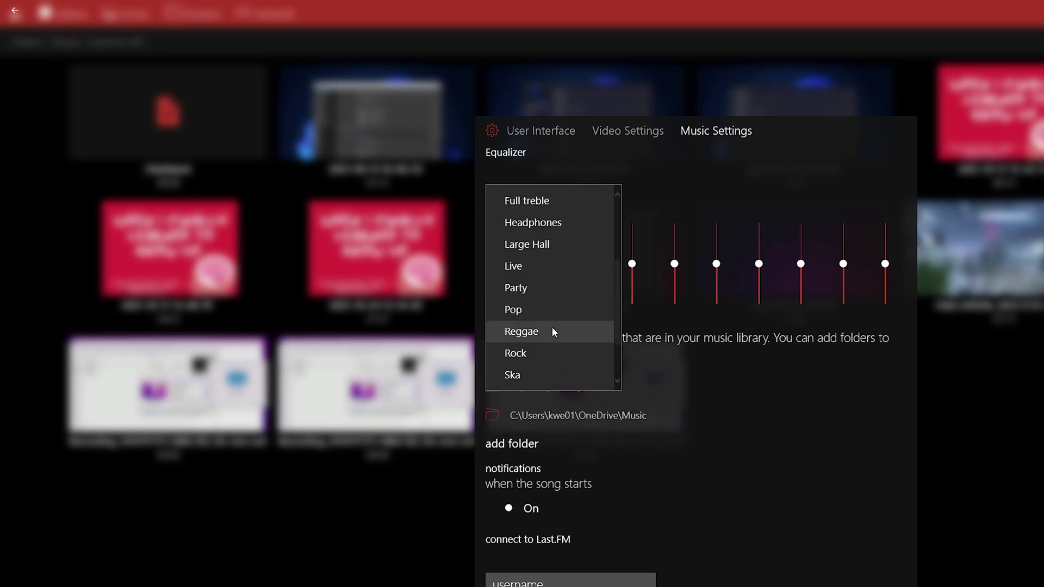
scroll(559, 323, "down", 3)
scroll(566, 359, "up", 9)
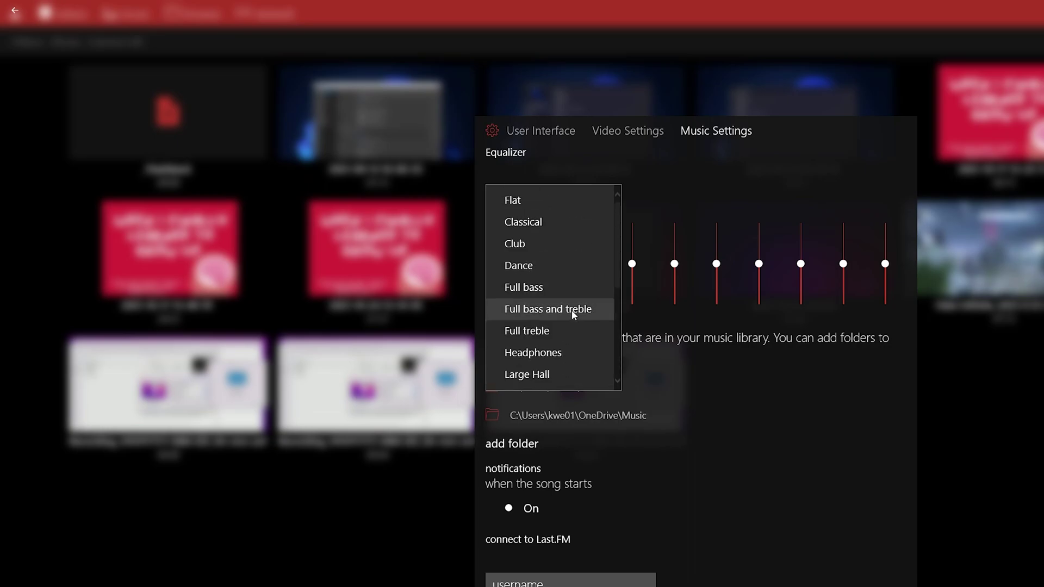
left_click(567, 311)
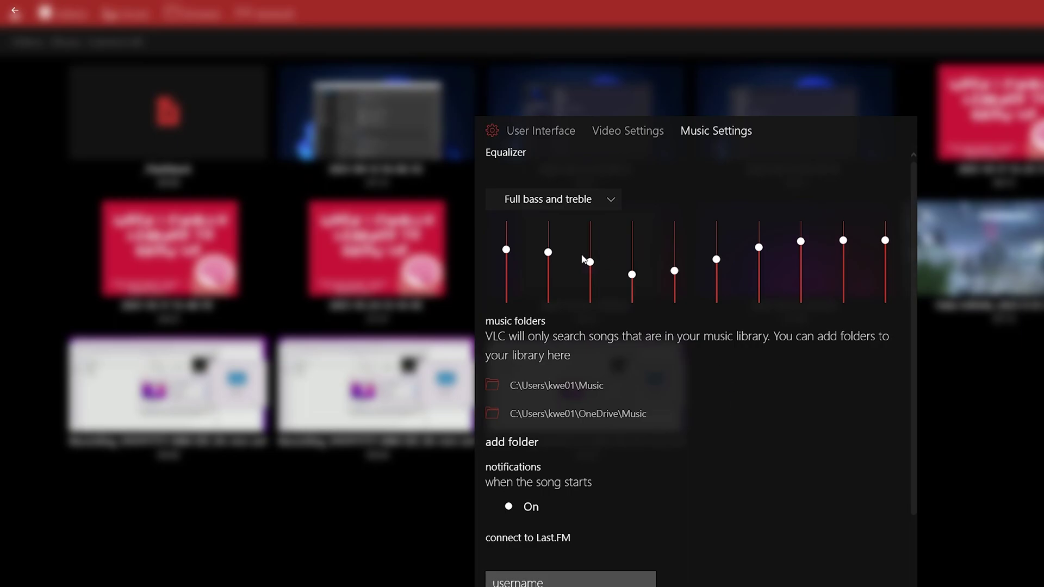
scroll(576, 514, "down", 4)
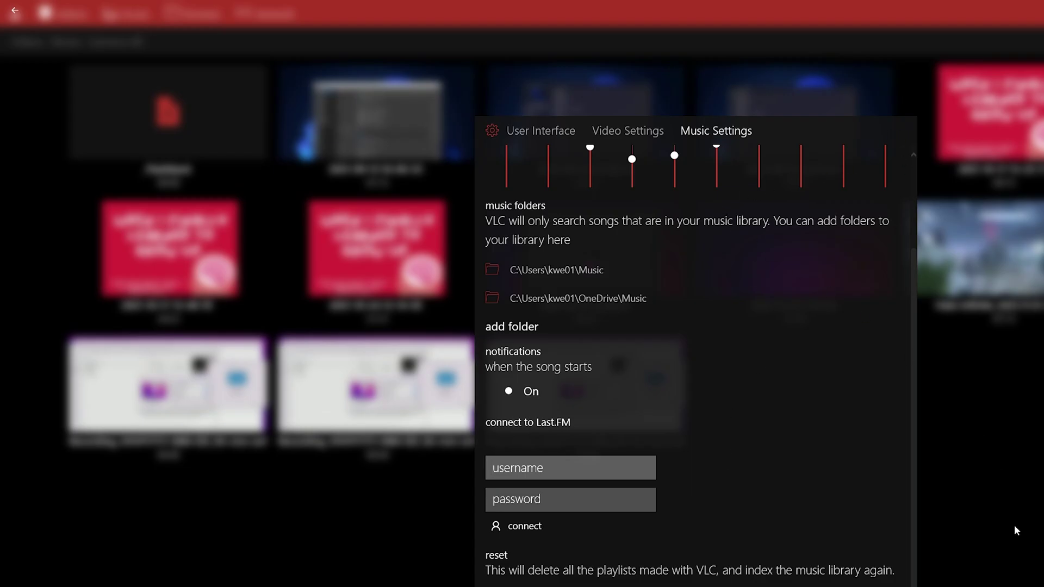
key("Escape")
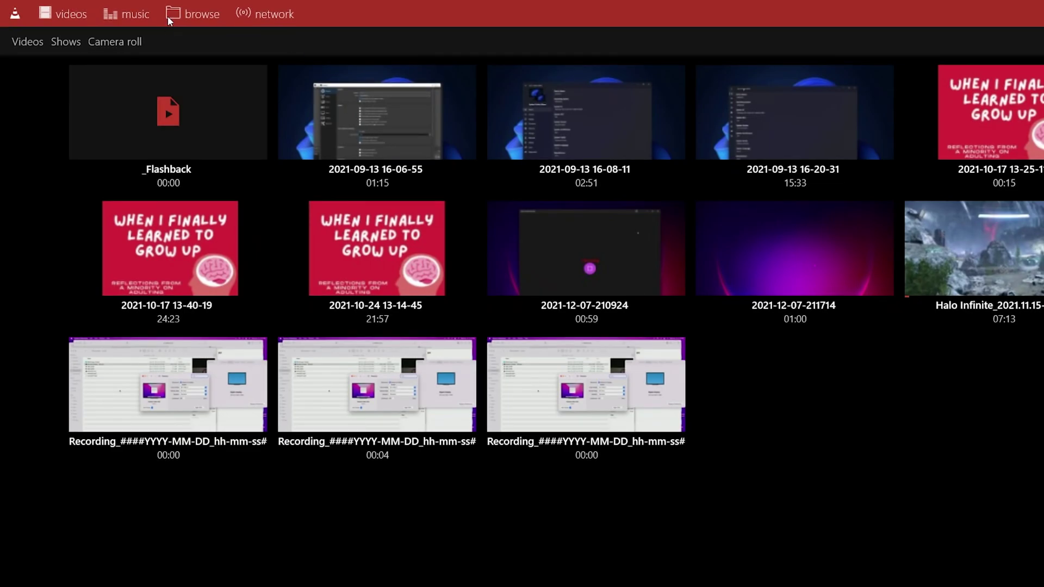
Step: Check the local browse locations, return to the video library, and restore and re-maximize the VLC window
left_click(205, 12)
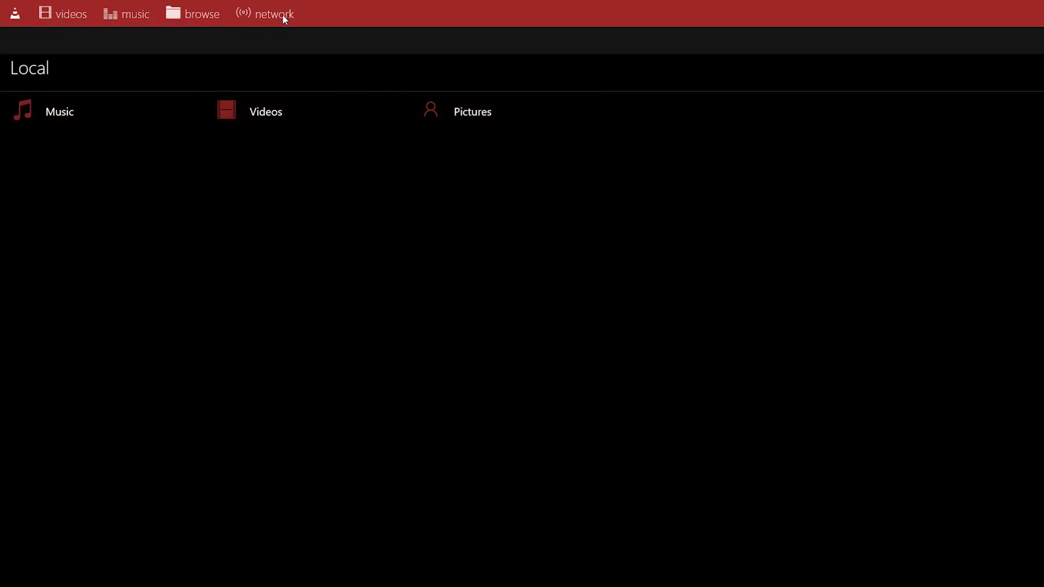
left_click(66, 14)
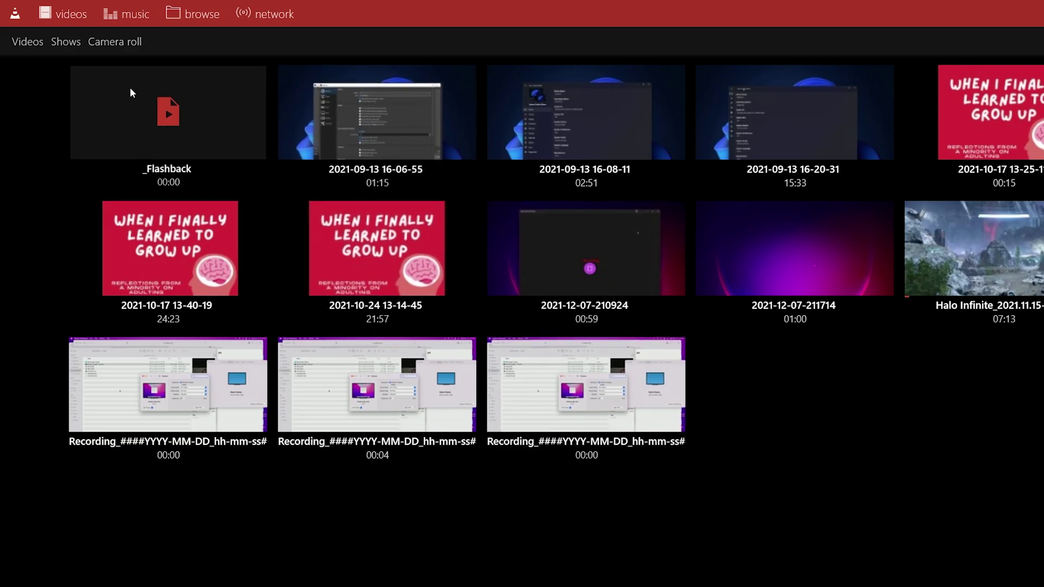
left_click_drag(912, 9, 667, 132)
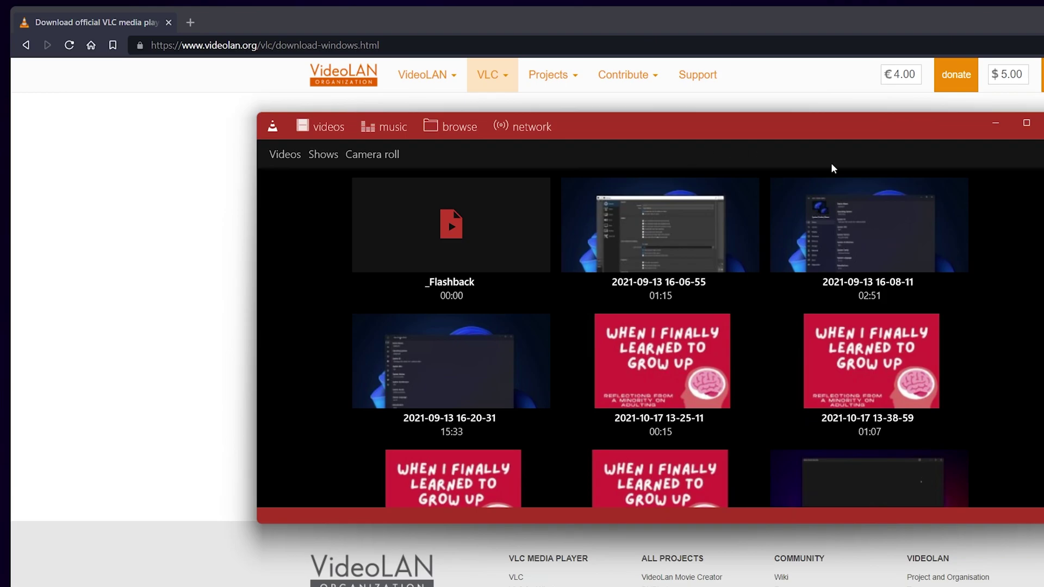
left_click(1027, 123)
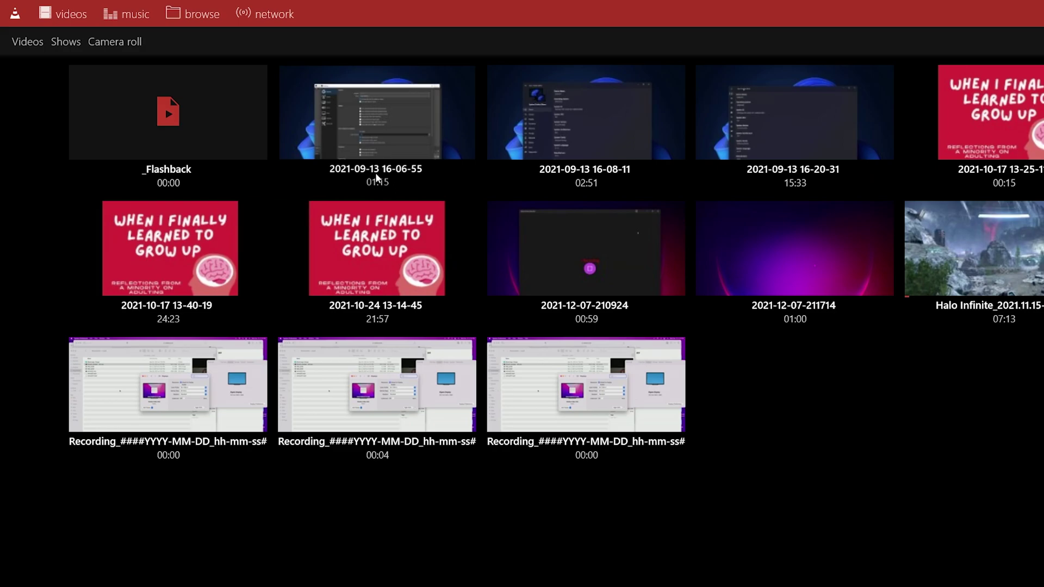
Step: Open The Dreamer/The Believer album from the music library and view its artist page
left_click(132, 15)
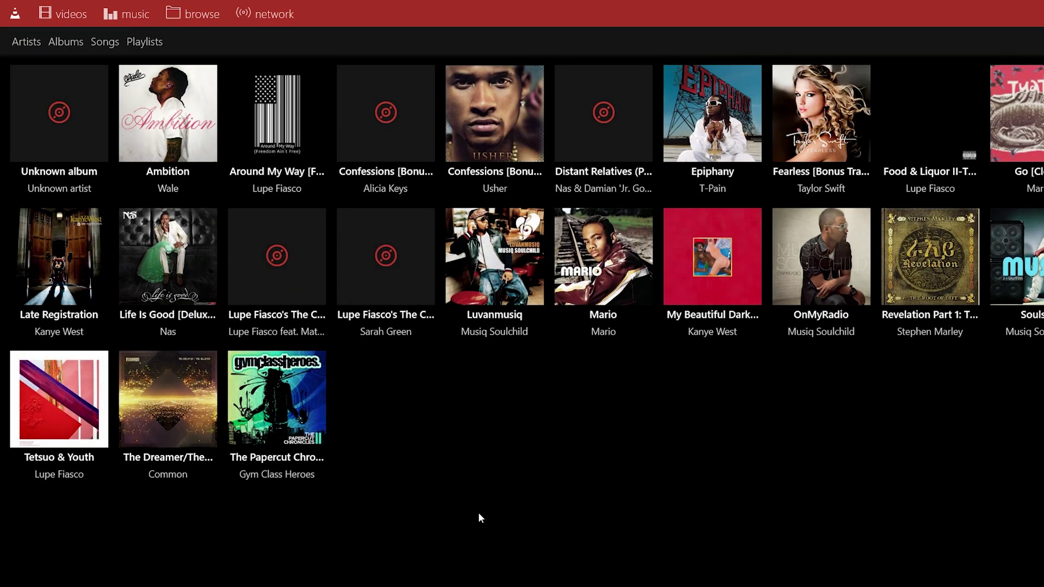
mouse_move(170, 447)
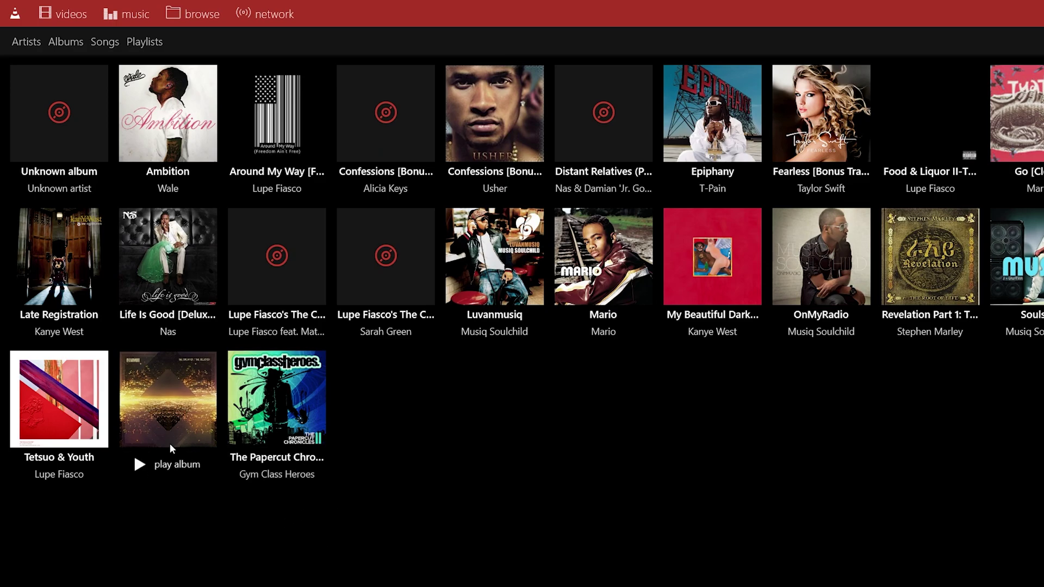
left_click(184, 415)
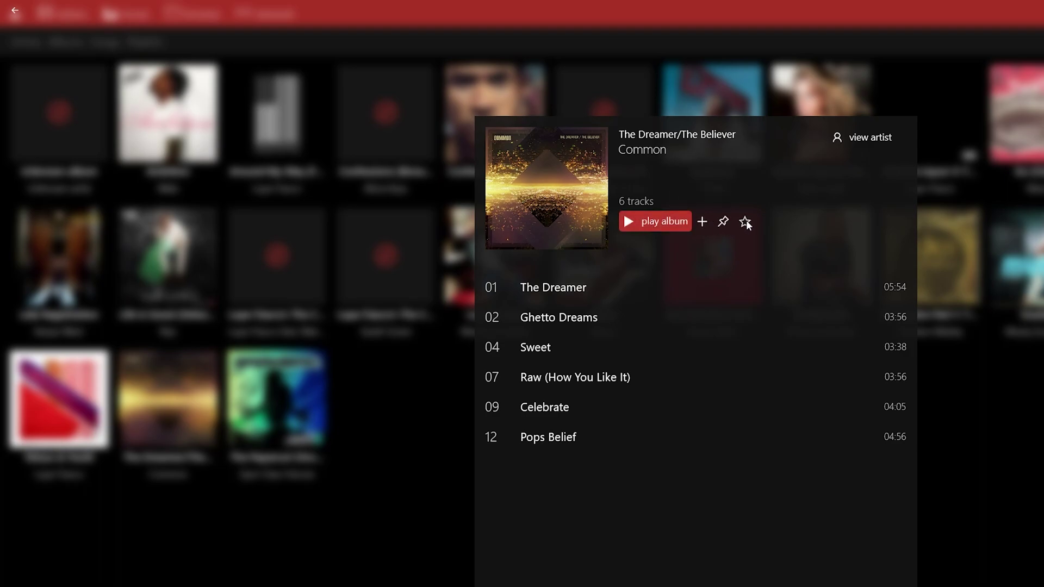
left_click(862, 140)
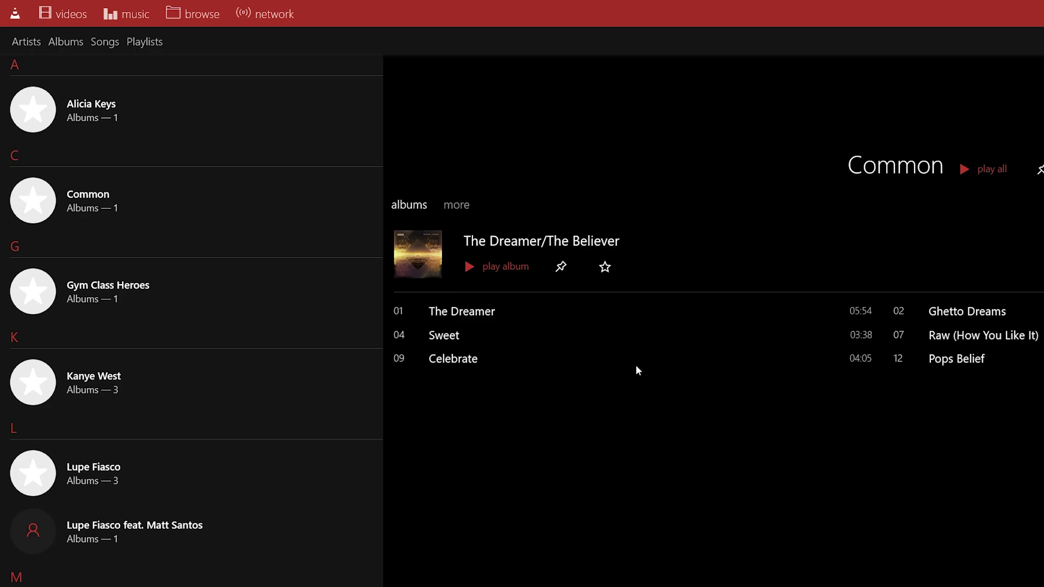
Step: Compare the artist pages of Alicia Keys and Common in the artist list
left_click(141, 116)
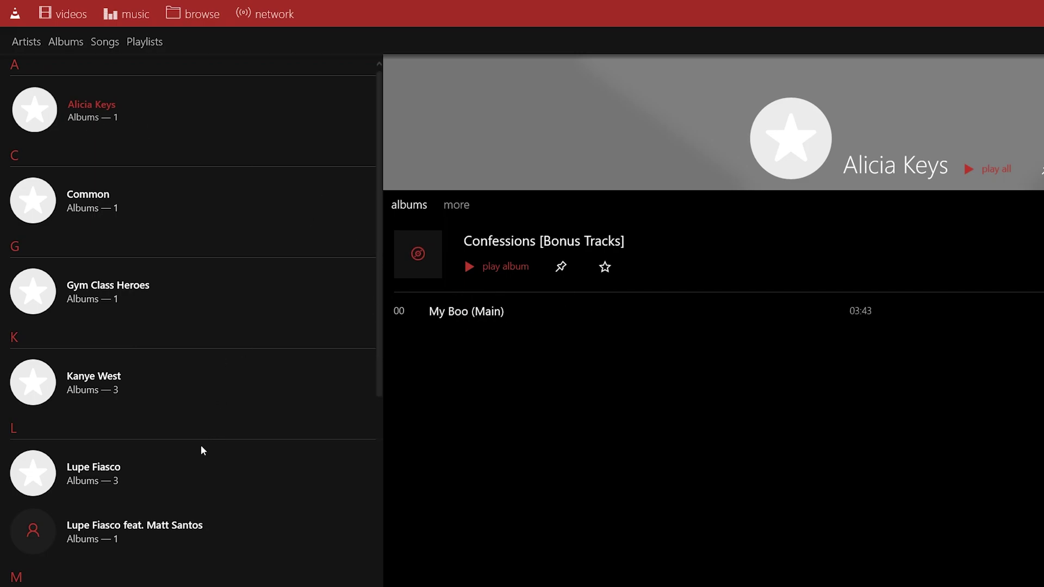
left_click(98, 203)
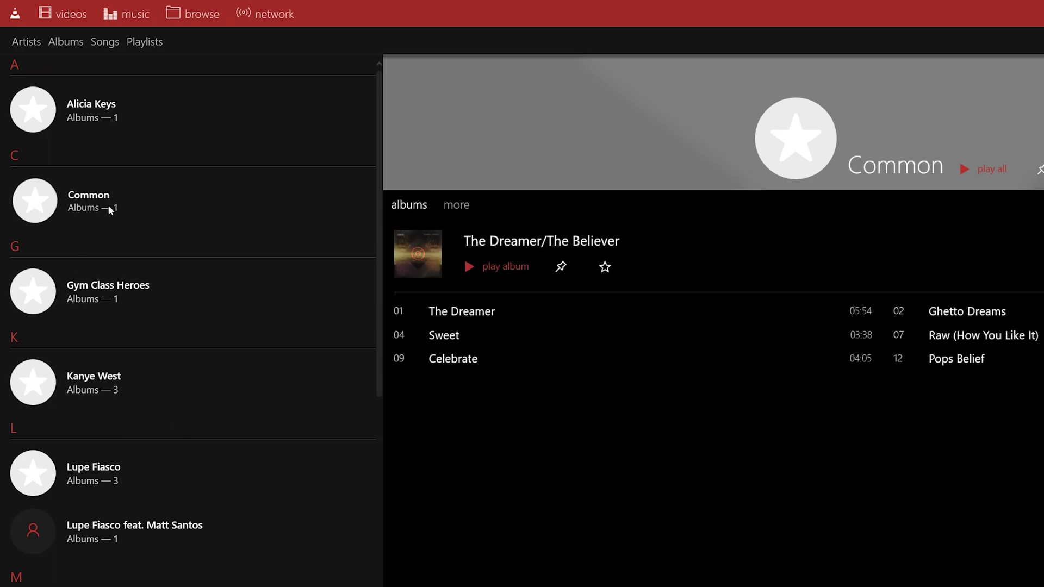
left_click(91, 108)
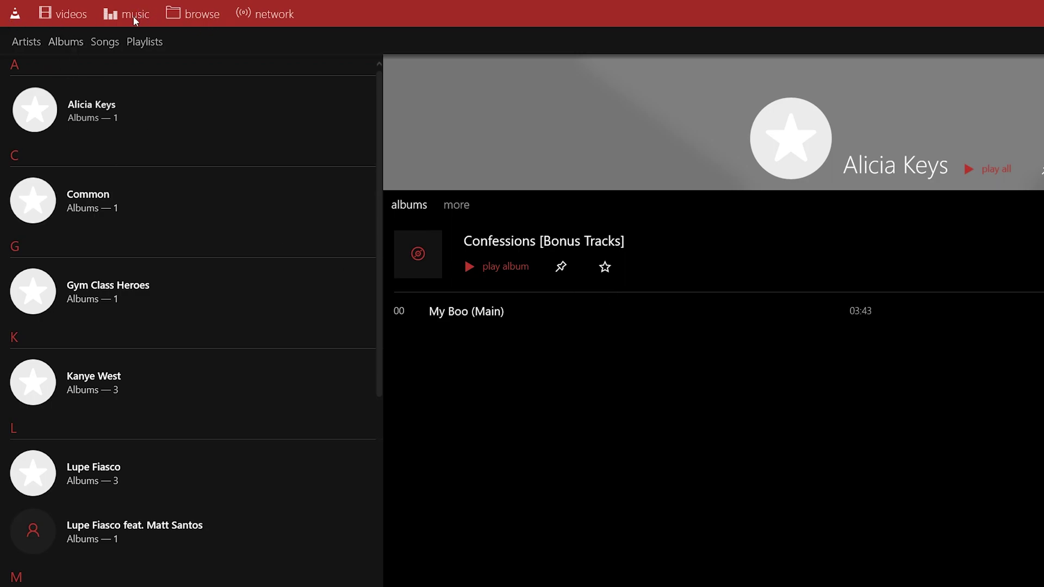
Step: Look through the music library's albums, songs, playlists and artists views, ending on the albums
left_click(79, 41)
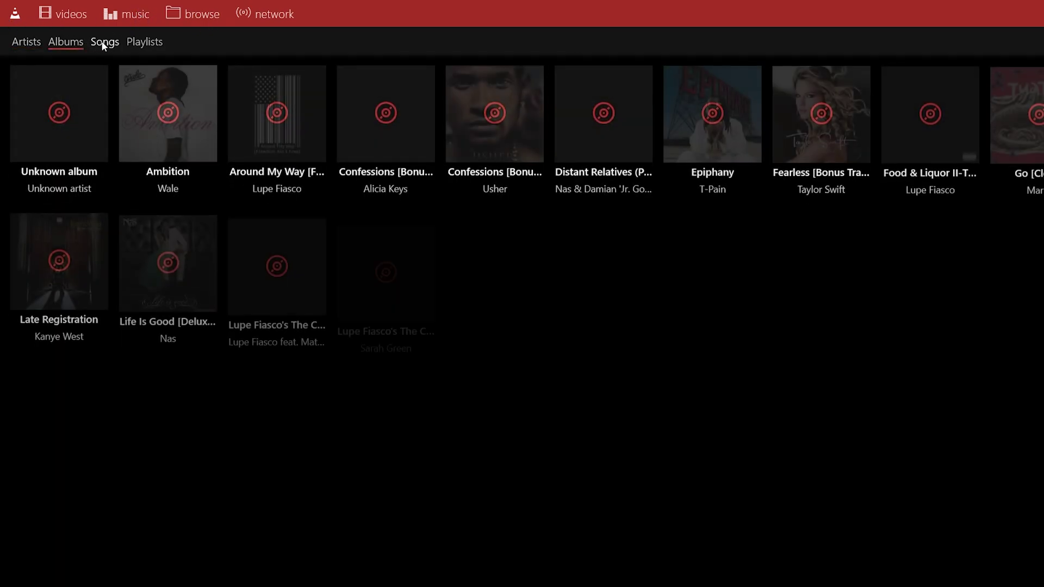
left_click(105, 42)
left_click(145, 42)
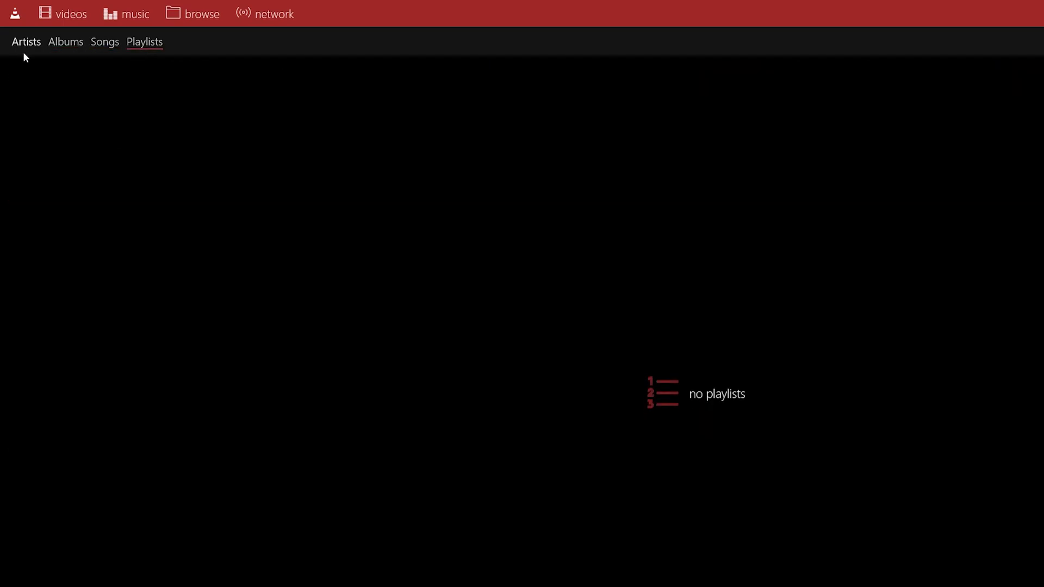
left_click(27, 41)
left_click(67, 43)
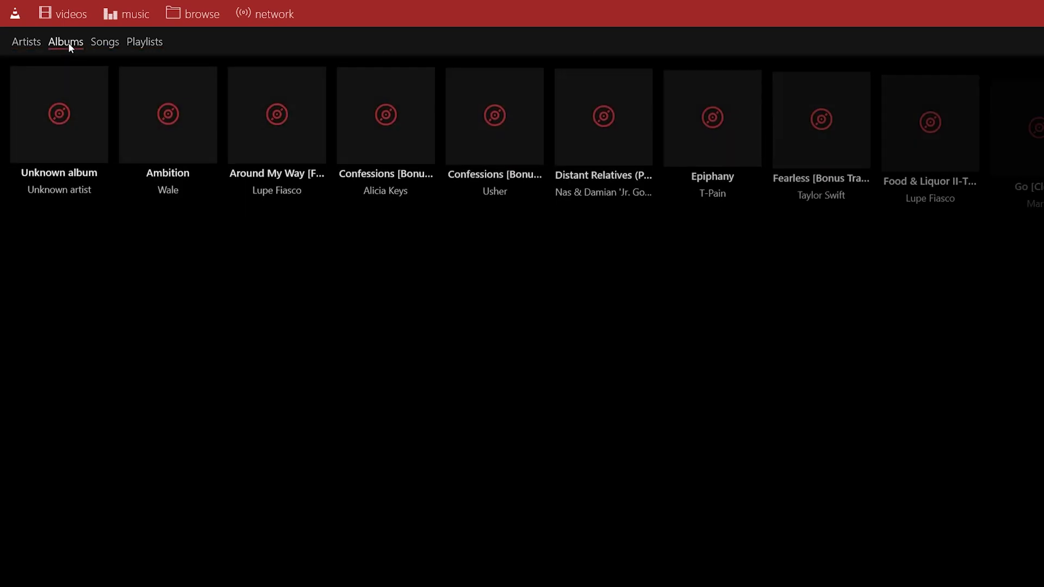
Step: Switch to the Microsoft Store, search for "vlc" and open the VLC UWP product page
mouse_move(372, 167)
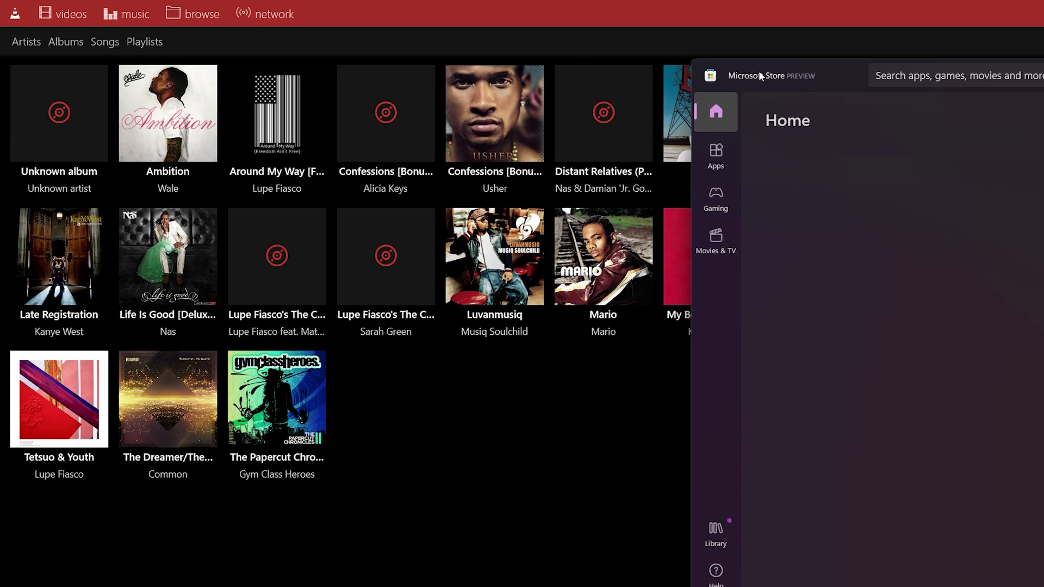
left_click(913, 81)
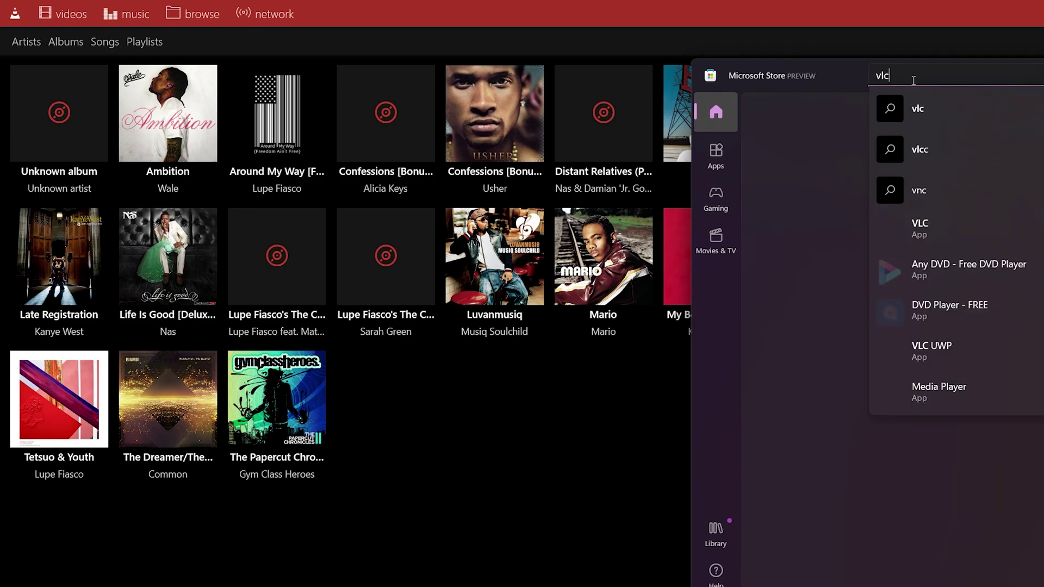
key("Return")
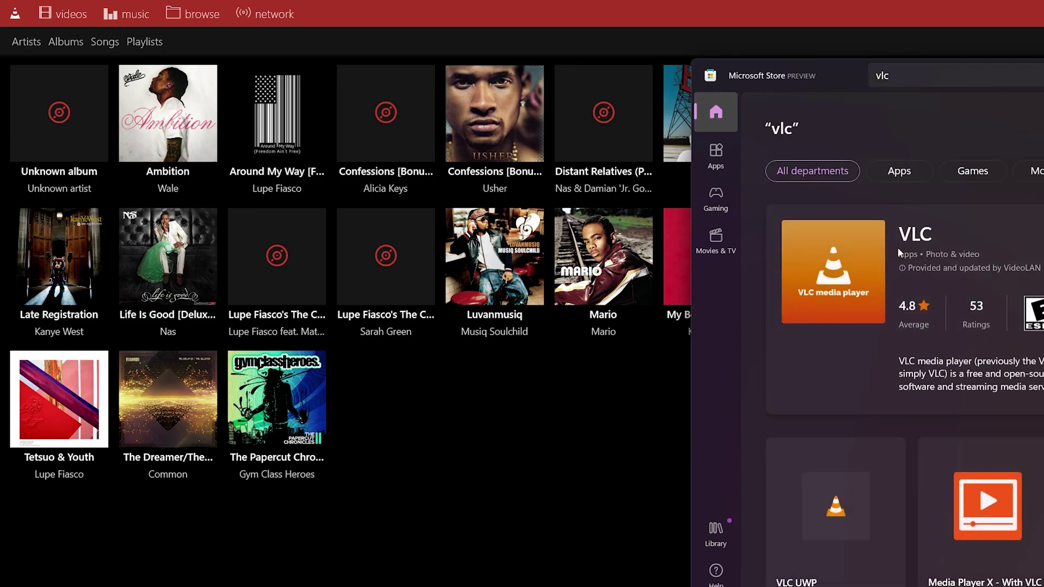
scroll(865, 293, "down", 3)
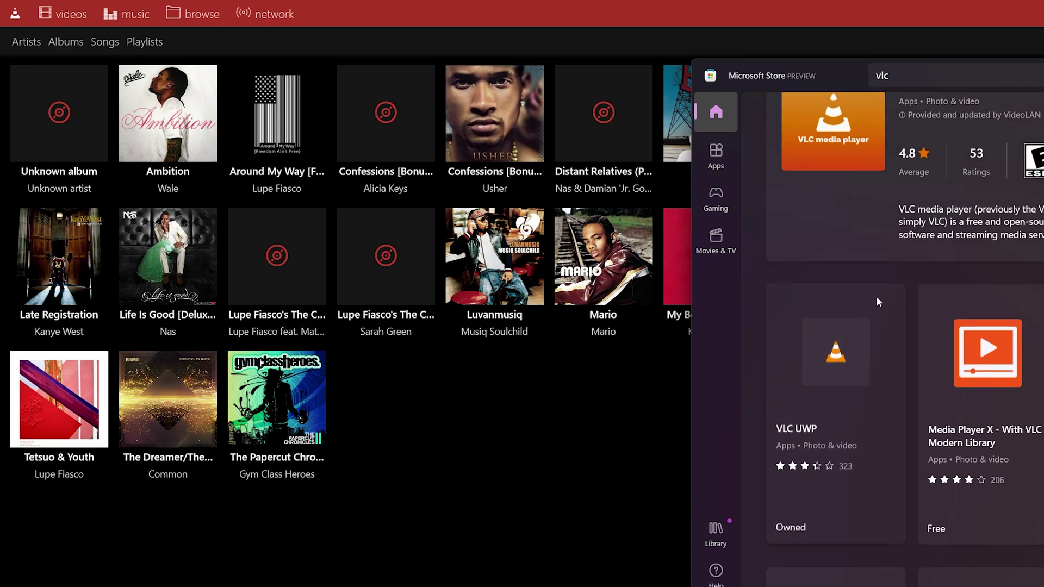
left_click(832, 403)
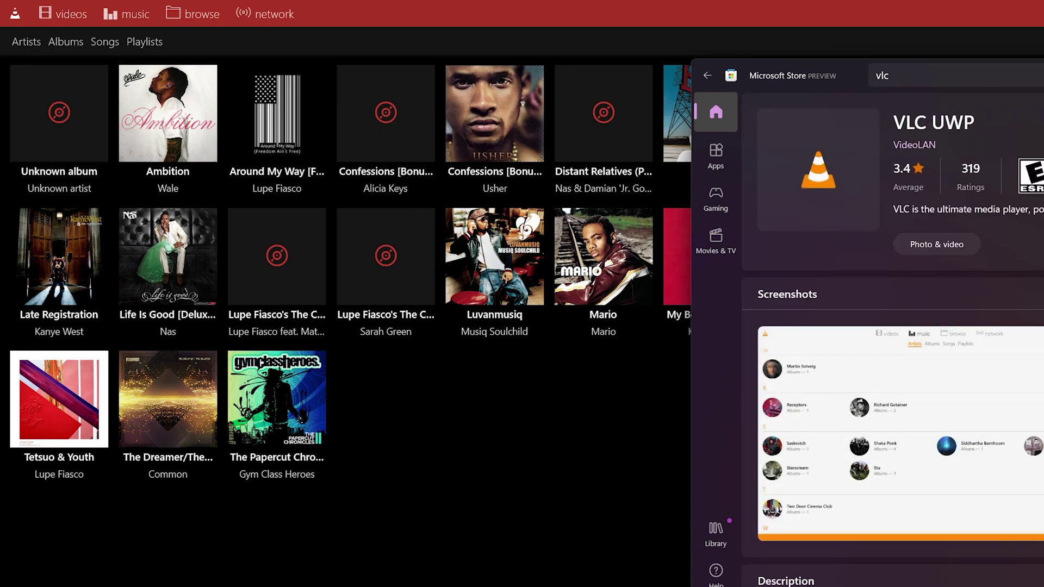
Step: Leave the store page, switch to Streamlabs Desktop and stop the screen recording
left_click(658, 455)
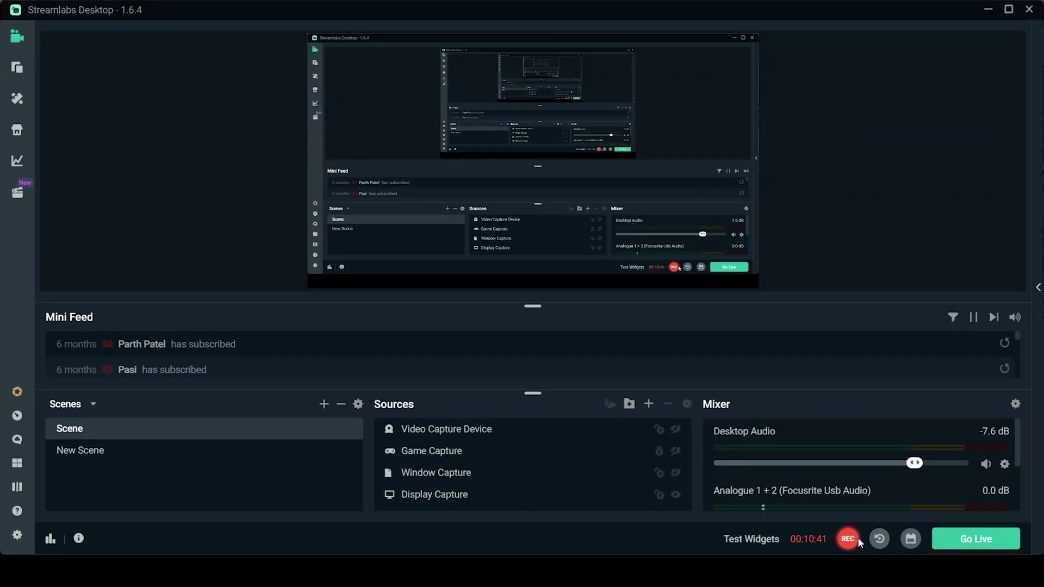
left_click(856, 539)
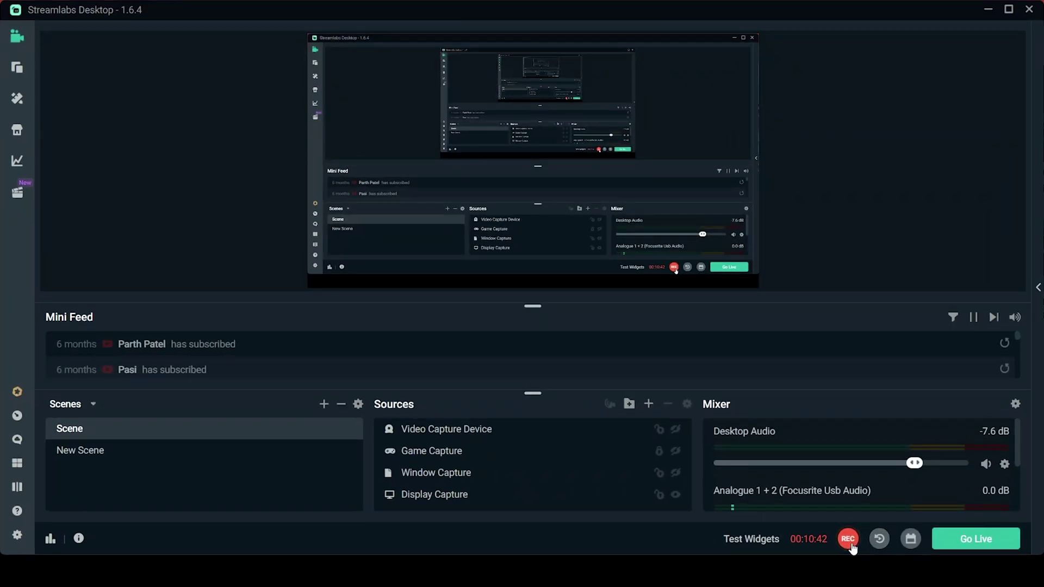